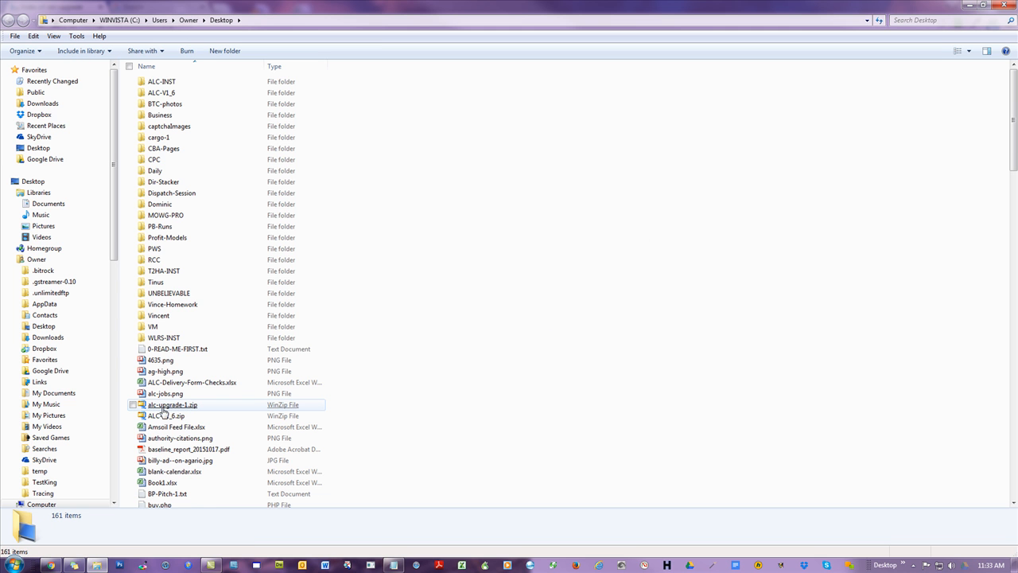
- Close the file window and open theme2html.com/cpanel in the Google browser tab
{"action": "left_click", "coordinate": [1004, 8]}
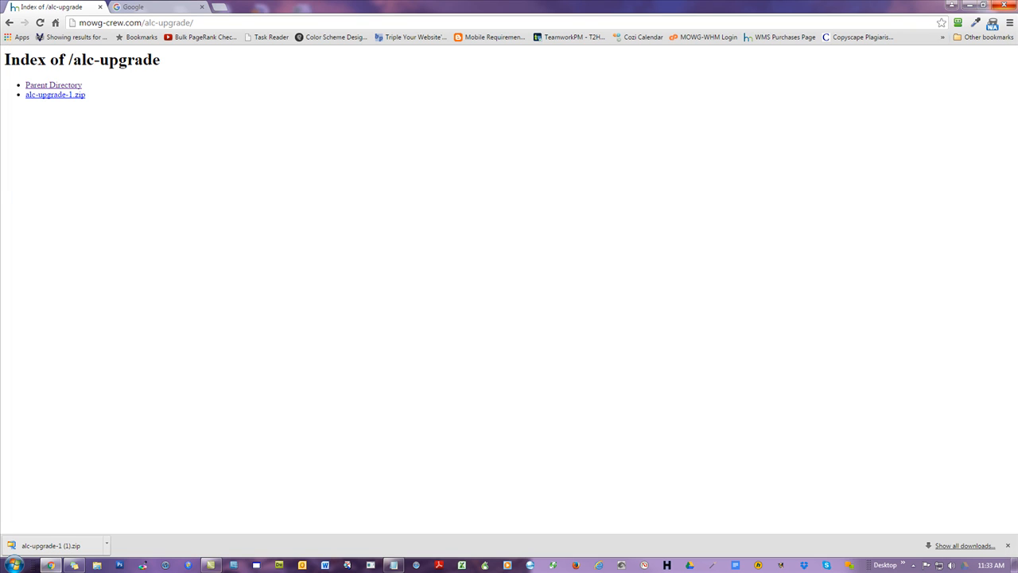
{"action": "left_click", "coordinate": [527, 284]}
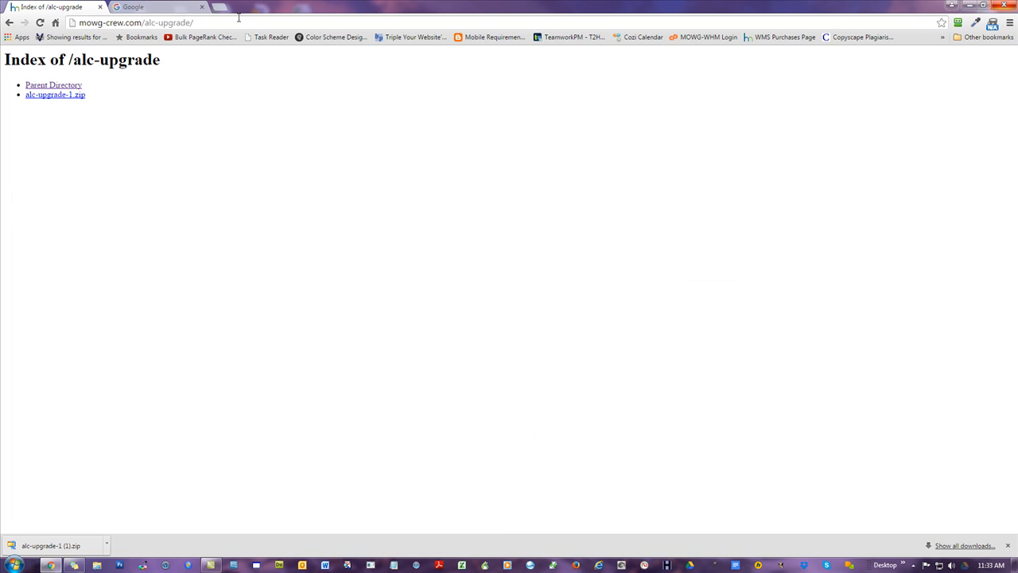
{"action": "left_click", "coordinate": [144, 6]}
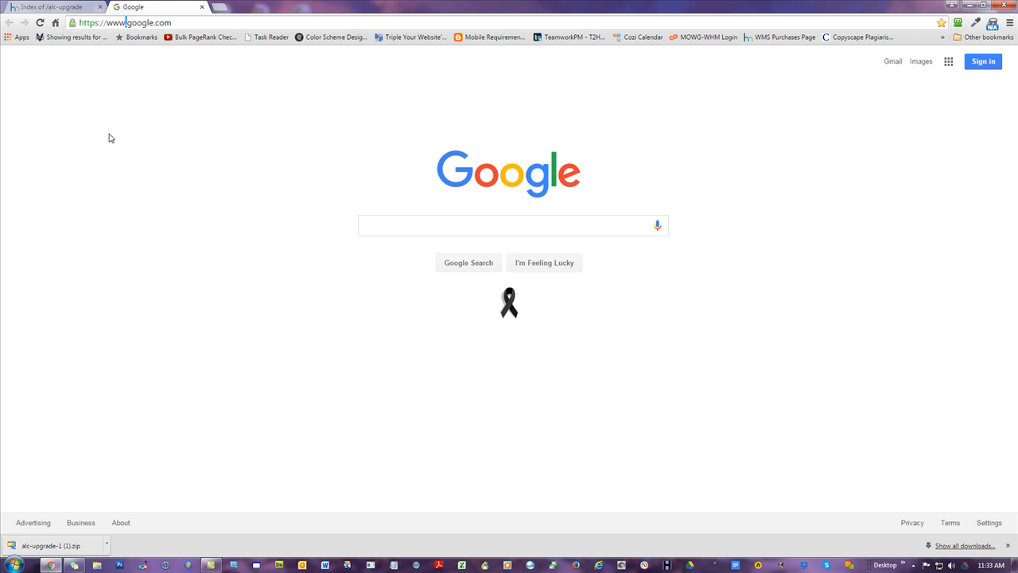
{"action": "key", "text": "ctrl+a"}
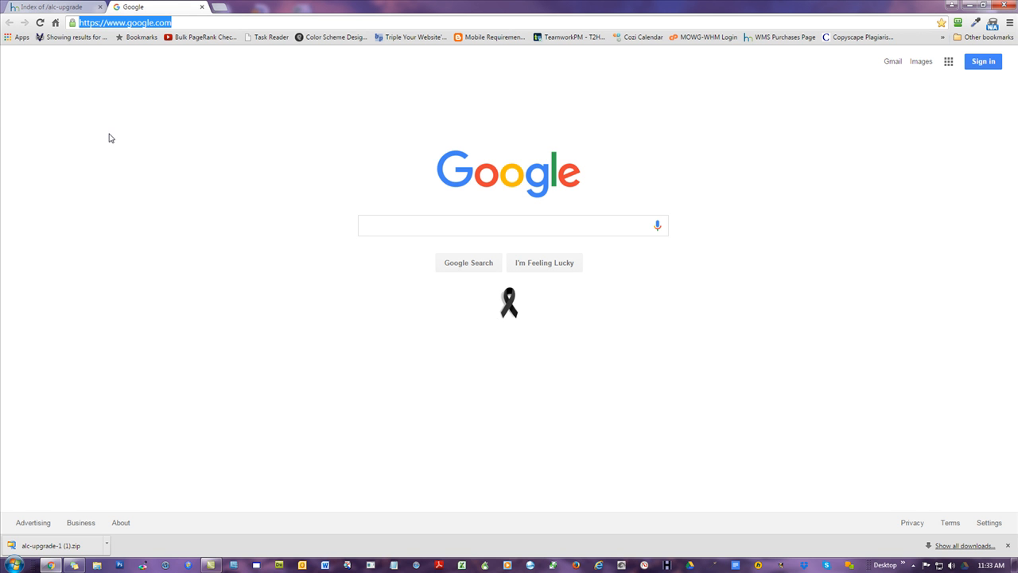
{"action": "type", "text": "theme"}
{"action": "key", "text": "Down"}
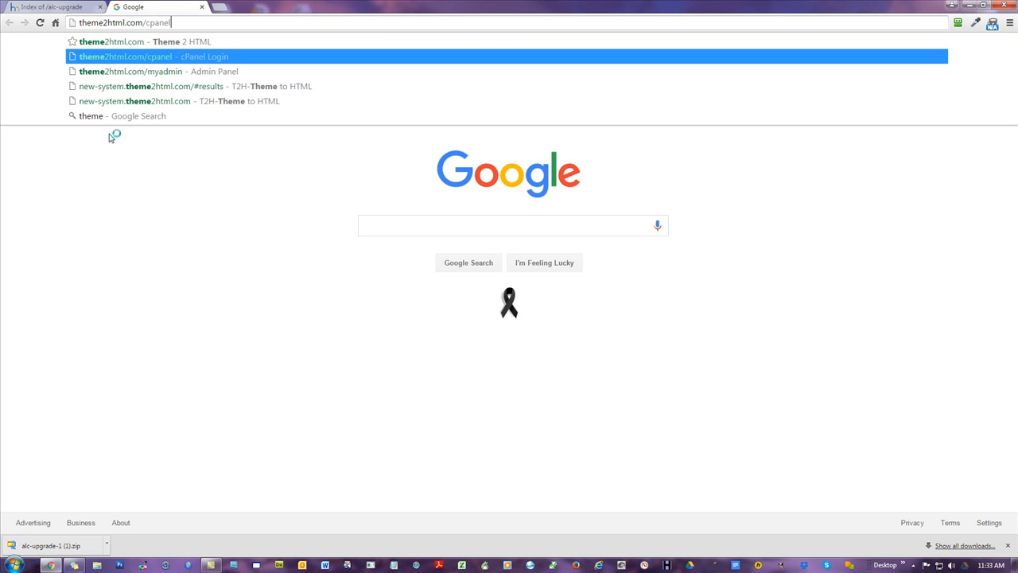
{"action": "key", "text": "Return"}
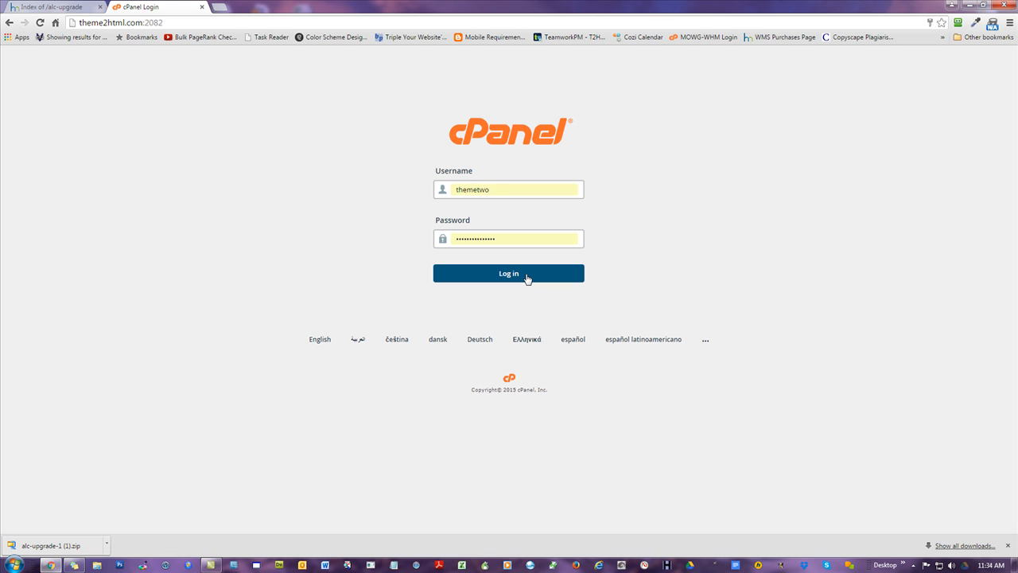
- Log in to cPanel and open File Manager at the theme2html.com document root
{"action": "left_click", "coordinate": [508, 280]}
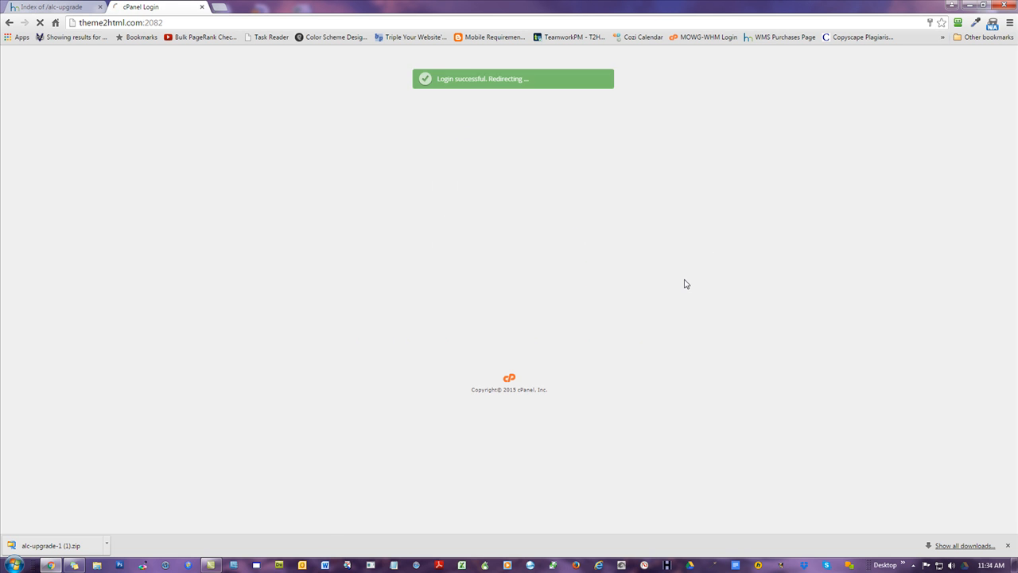
{"action": "scroll", "coordinate": [699, 310], "scroll_direction": "down", "scroll_amount": 2}
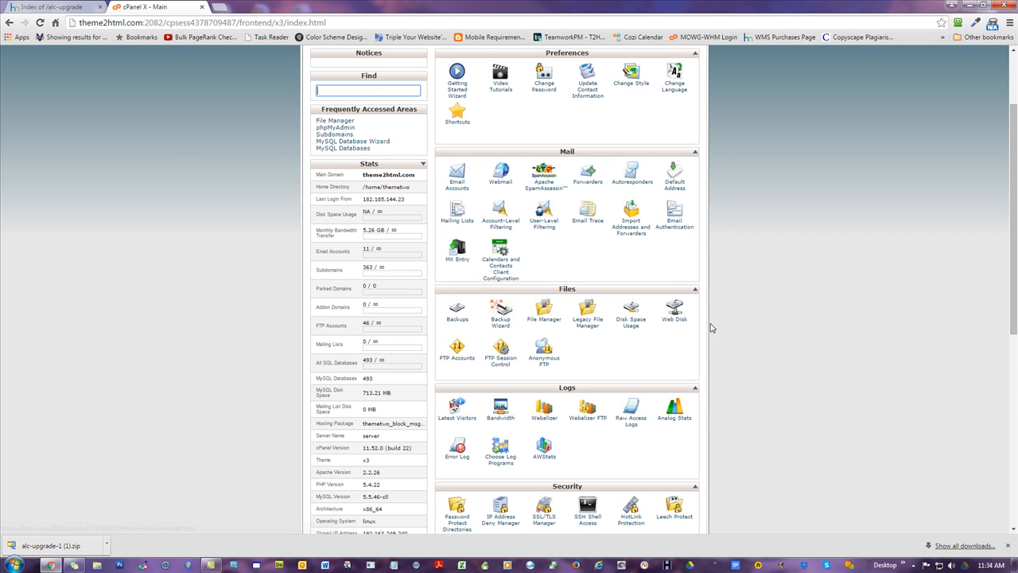
{"action": "left_click", "coordinate": [544, 322]}
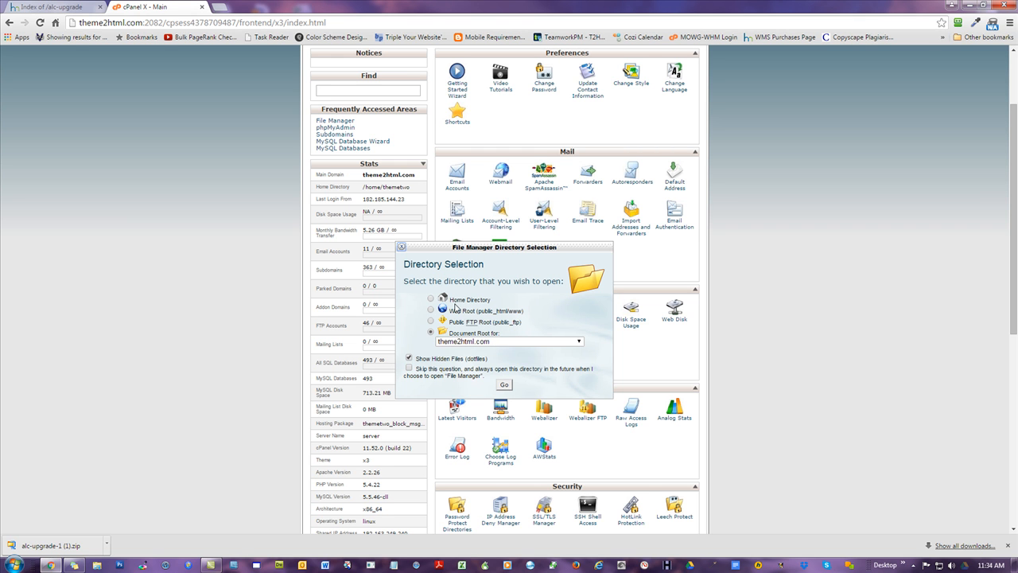
{"action": "left_click", "coordinate": [507, 386]}
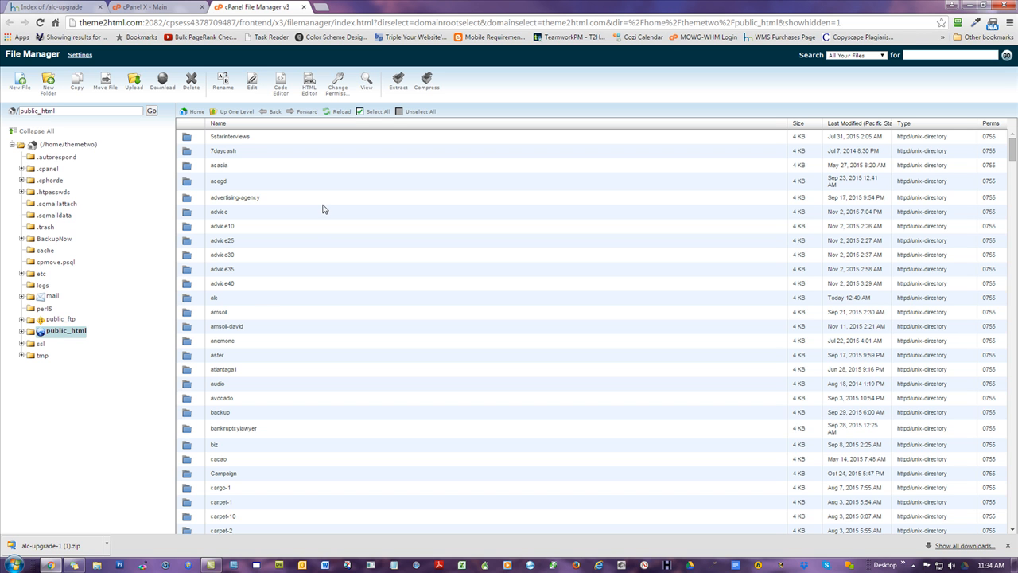
{"action": "left_click", "coordinate": [192, 299]}
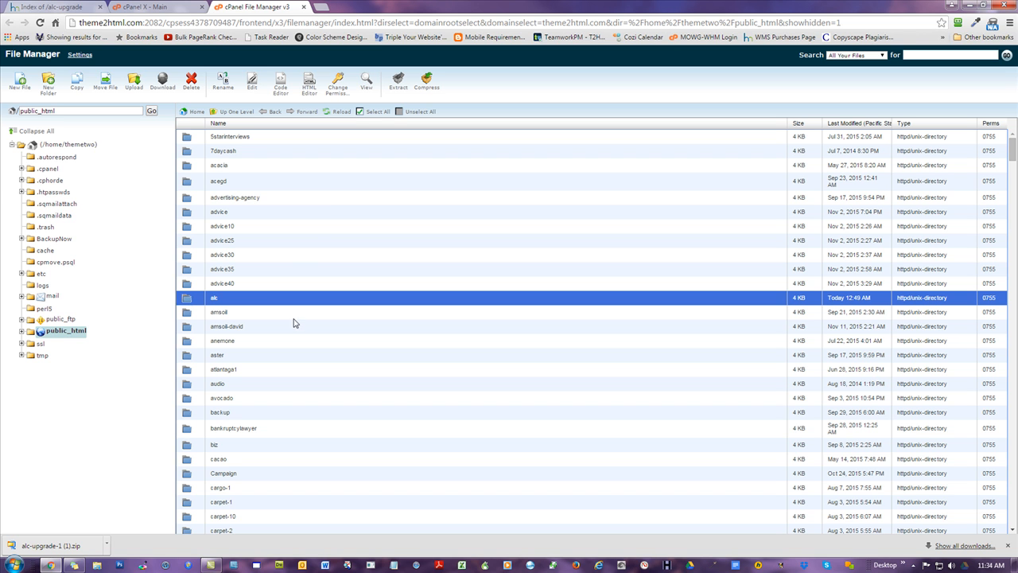
{"action": "double_click", "coordinate": [188, 300]}
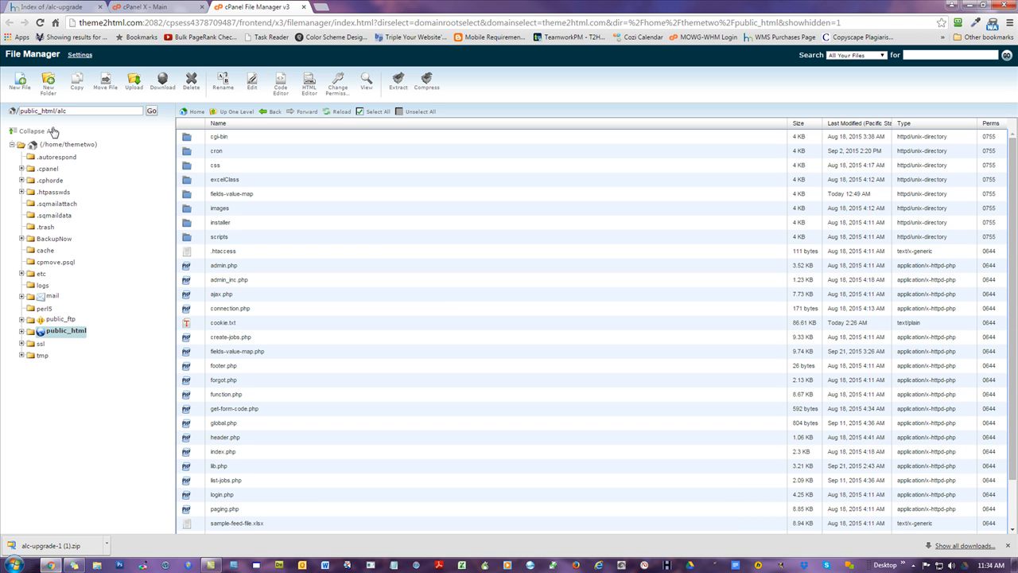
{"action": "left_click", "coordinate": [232, 113]}
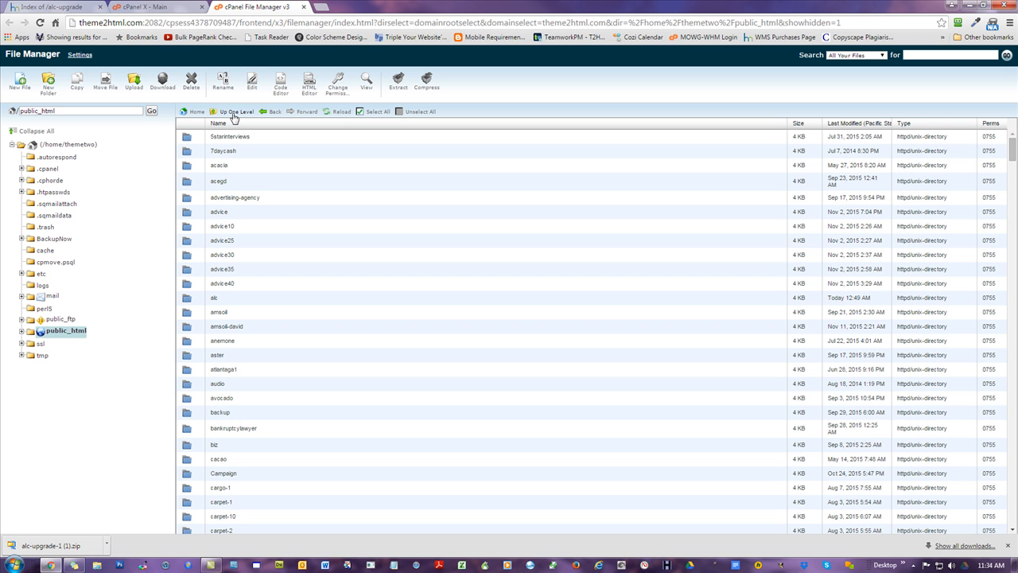
{"action": "double_click", "coordinate": [87, 111]}
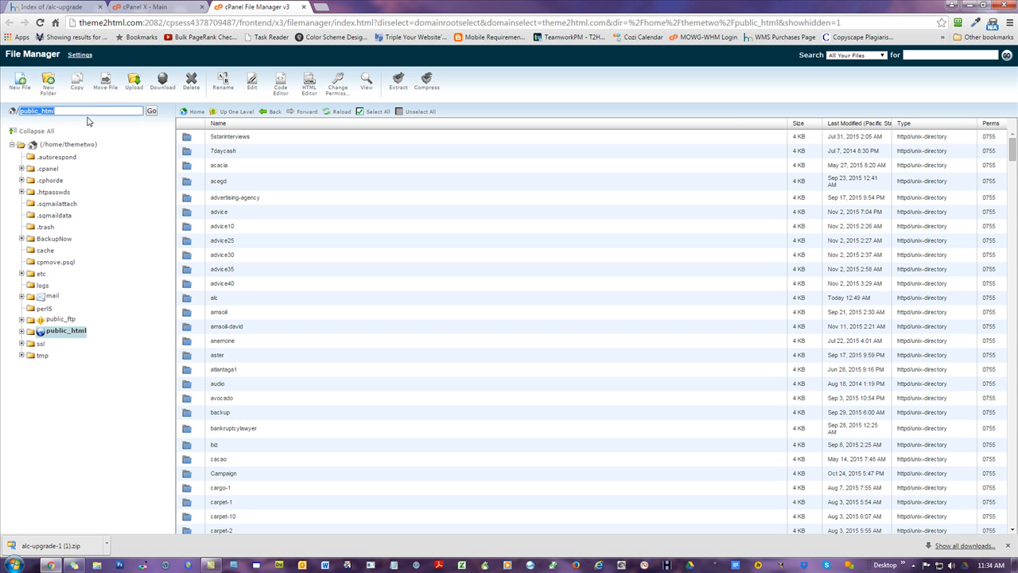
{"action": "left_click", "coordinate": [241, 113]}
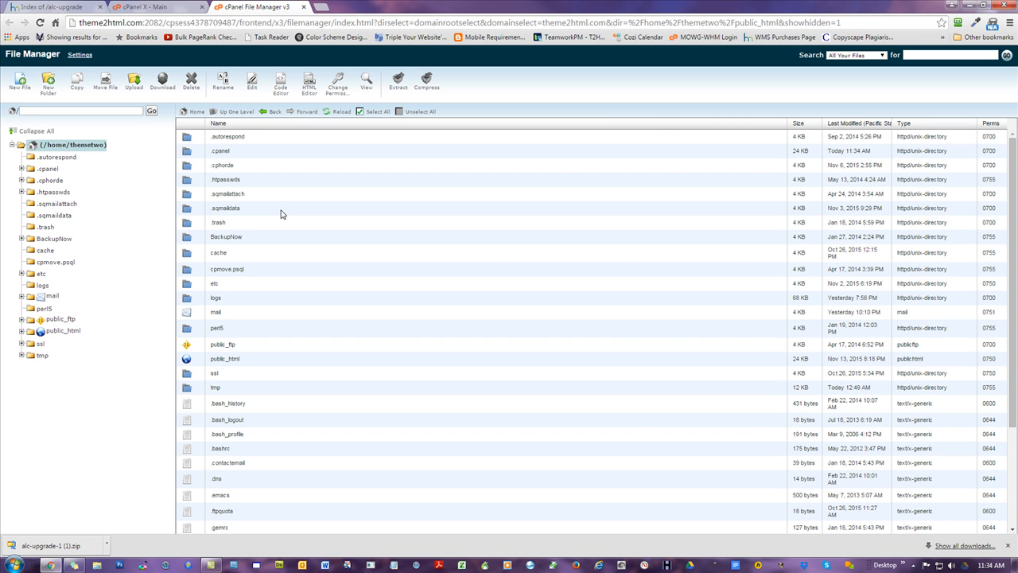
{"action": "left_click", "coordinate": [186, 359]}
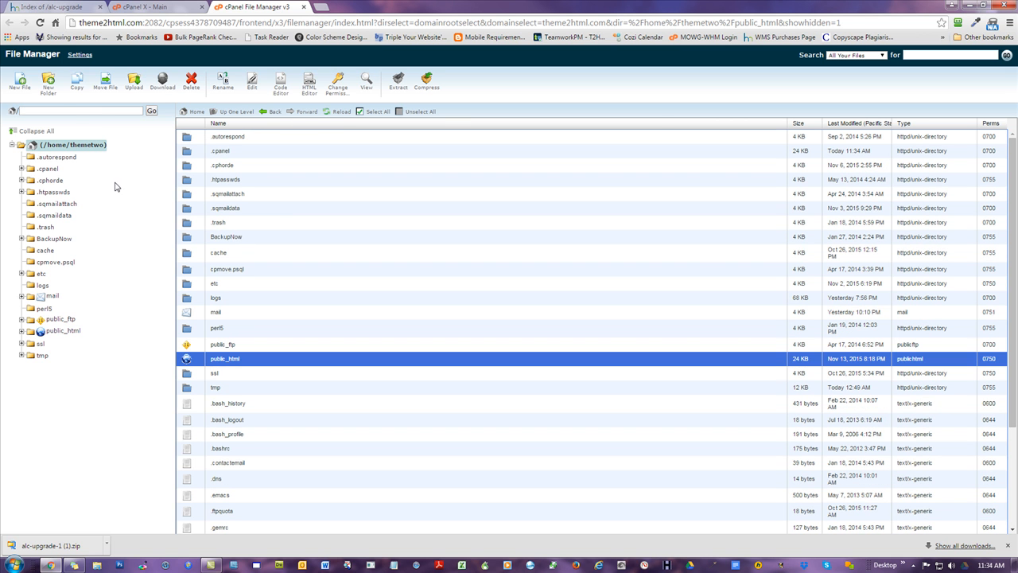
{"action": "left_click", "coordinate": [59, 109]}
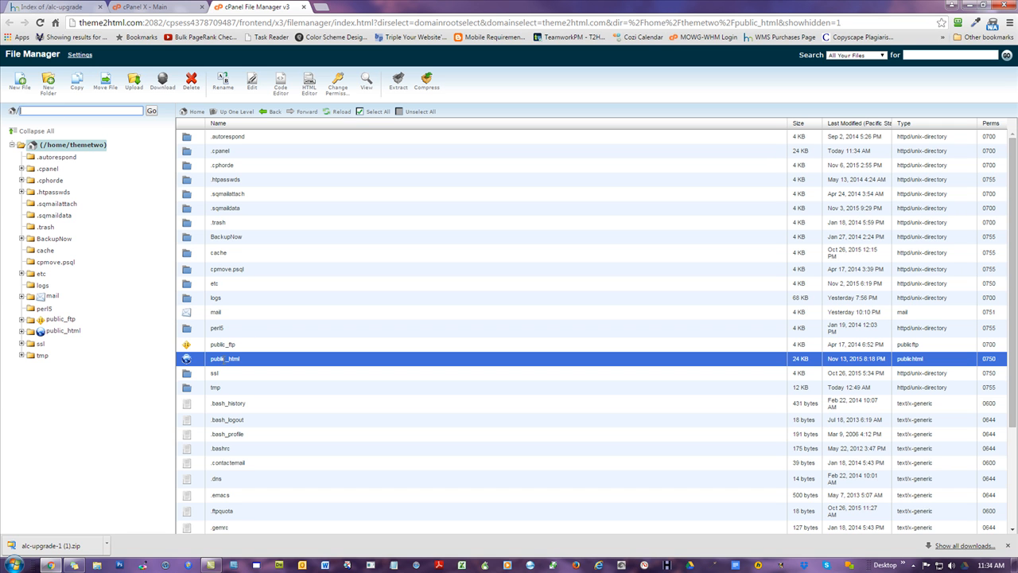
{"action": "left_click", "coordinate": [275, 359]}
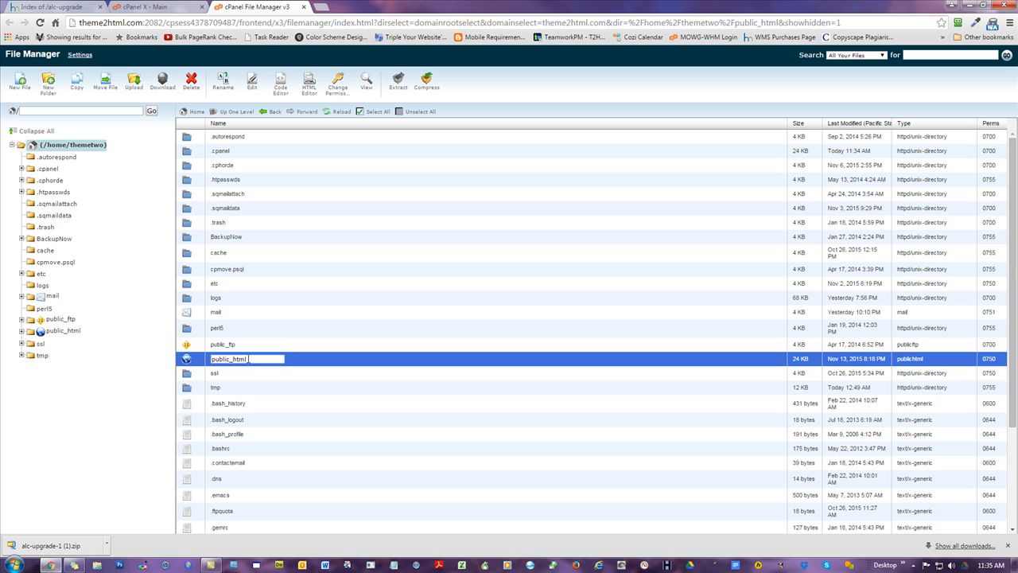
{"action": "left_click", "coordinate": [190, 373]}
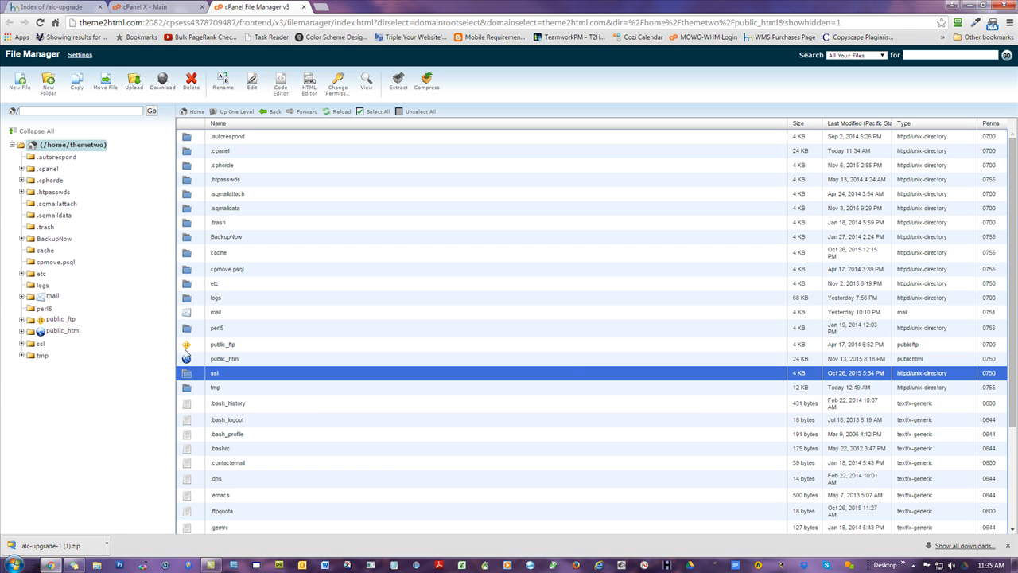
{"action": "left_click", "coordinate": [188, 361]}
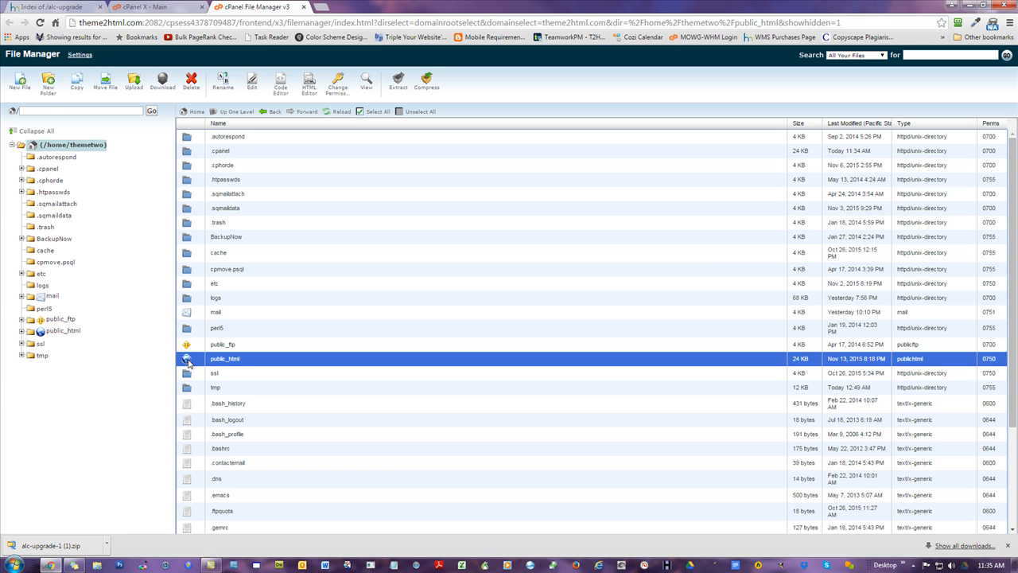
{"action": "double_click", "coordinate": [187, 362]}
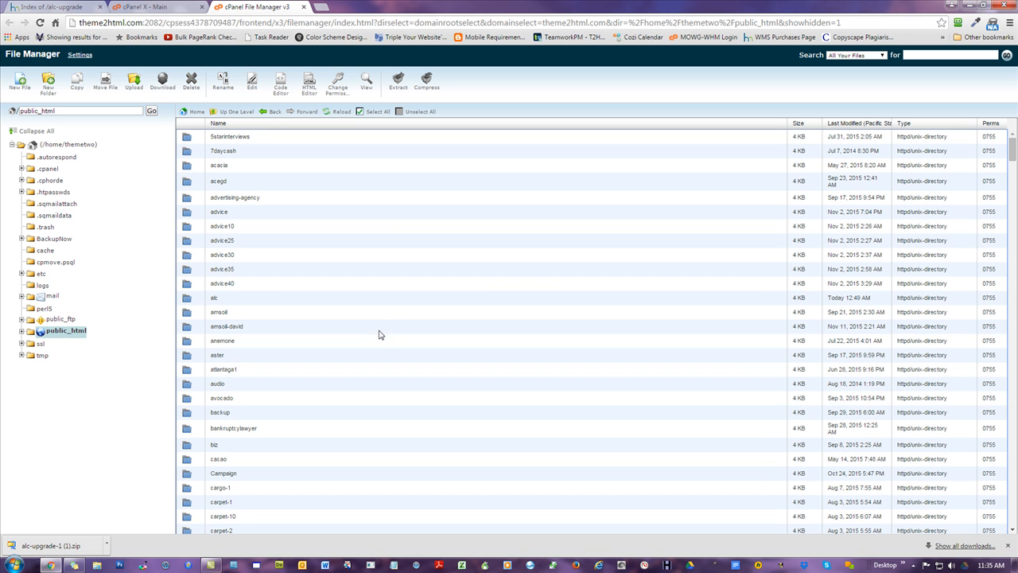
- Open the alc folder and upload alc-upgrade-1.zip from the Desktop into it, returning to the folder listing
{"action": "left_click", "coordinate": [188, 300]}
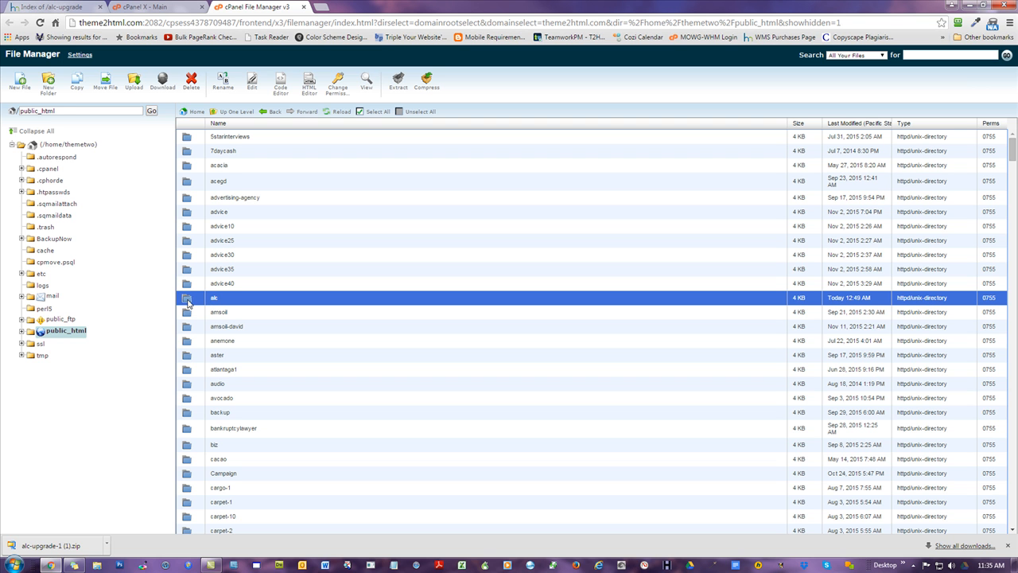
{"action": "double_click", "coordinate": [189, 301]}
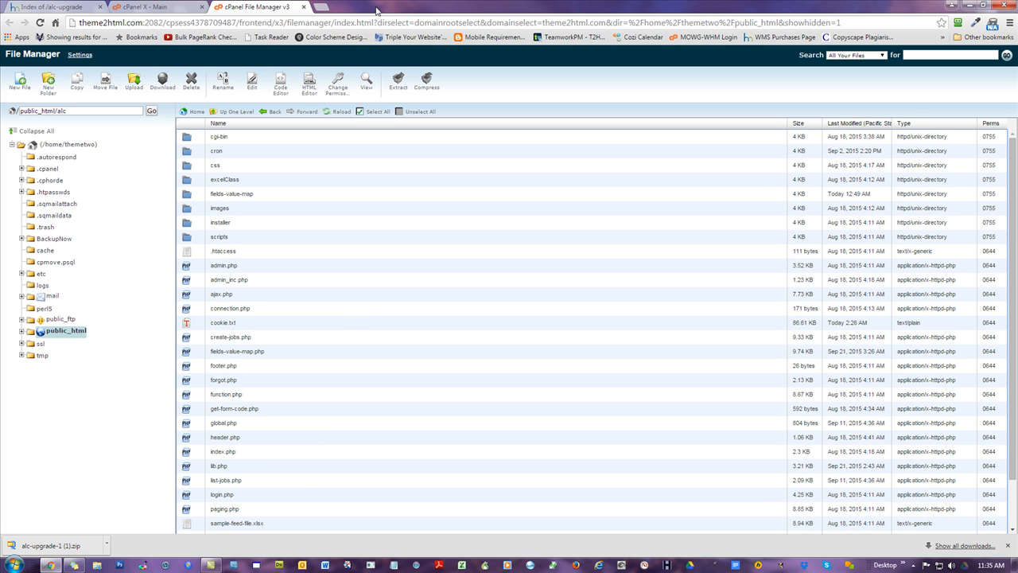
{"action": "left_click", "coordinate": [137, 83]}
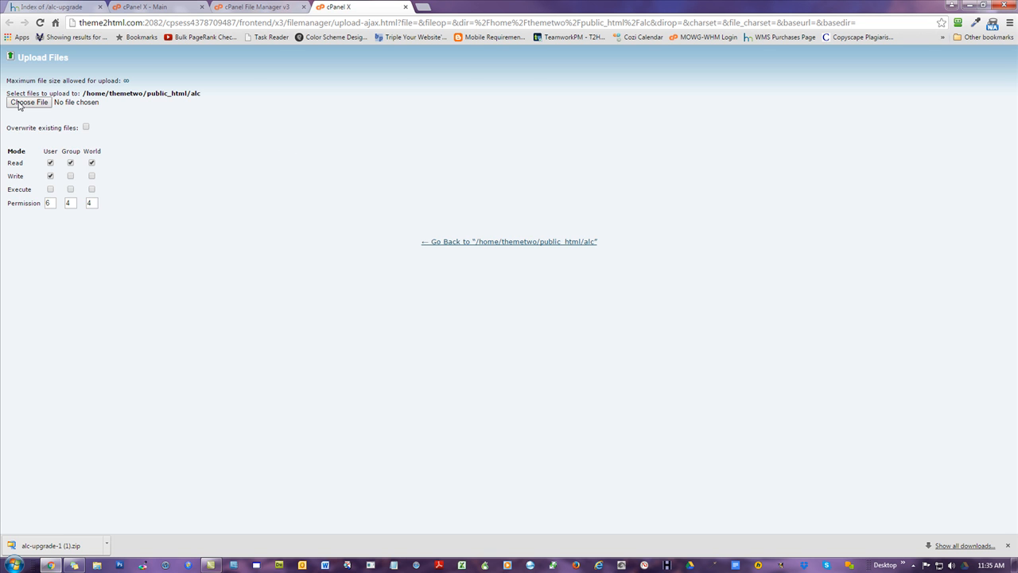
{"action": "left_click", "coordinate": [29, 102]}
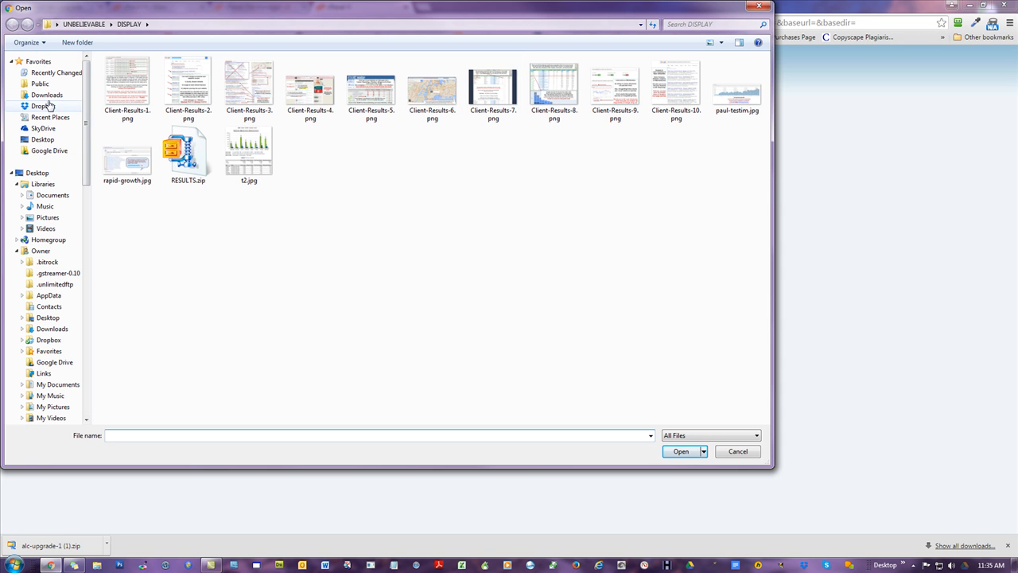
{"action": "left_click", "coordinate": [46, 172]}
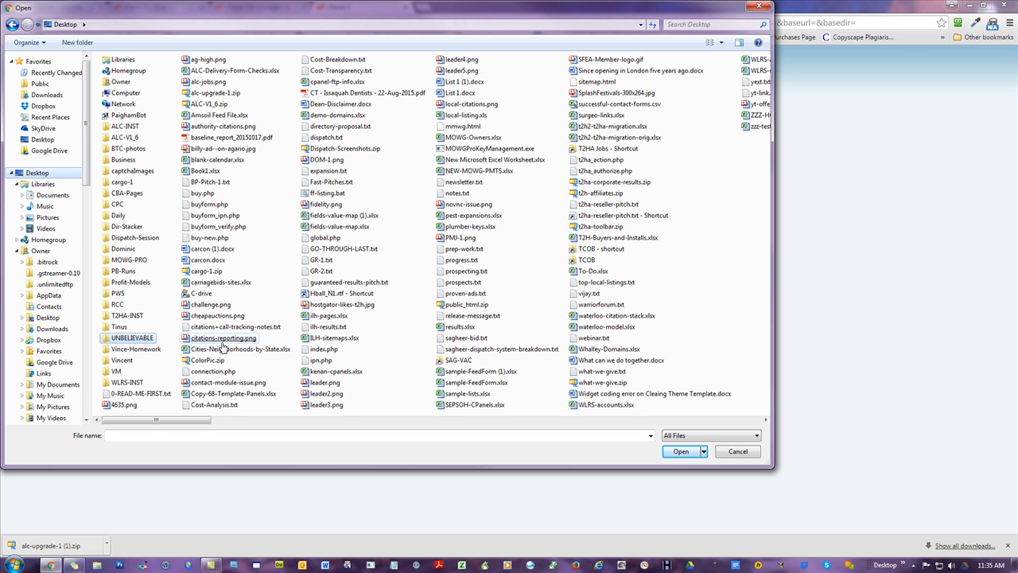
{"action": "double_click", "coordinate": [203, 94]}
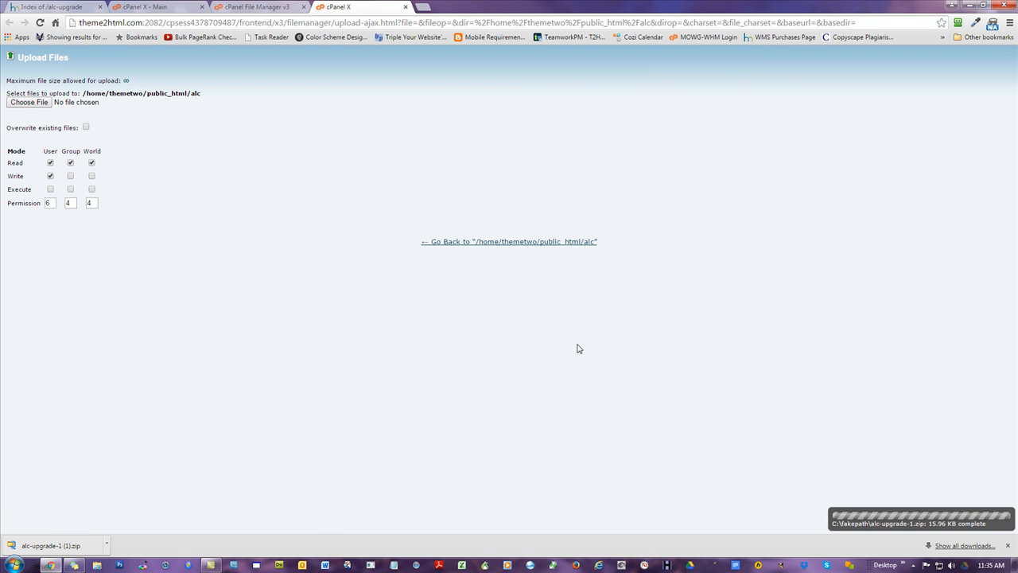
{"action": "left_click", "coordinate": [1008, 546]}
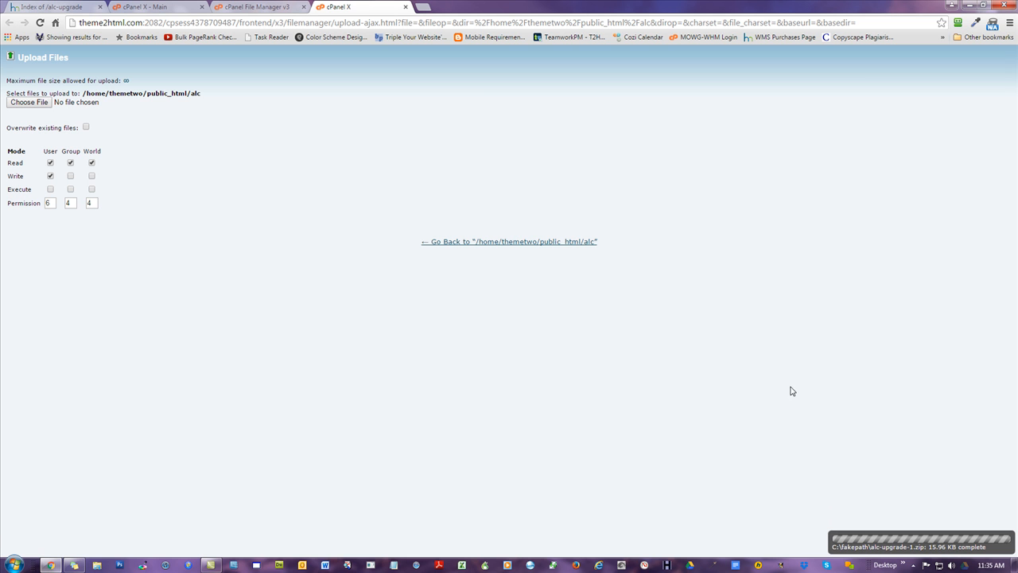
{"action": "left_click", "coordinate": [507, 243]}
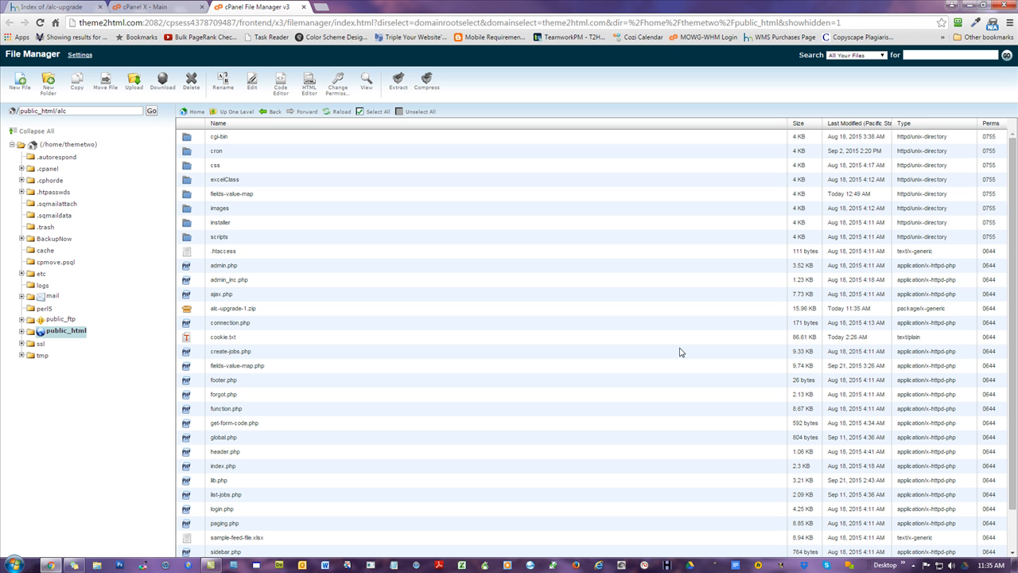
- Extract alc-upgrade-1.zip into /public_html/alc
{"action": "left_click", "coordinate": [190, 310]}
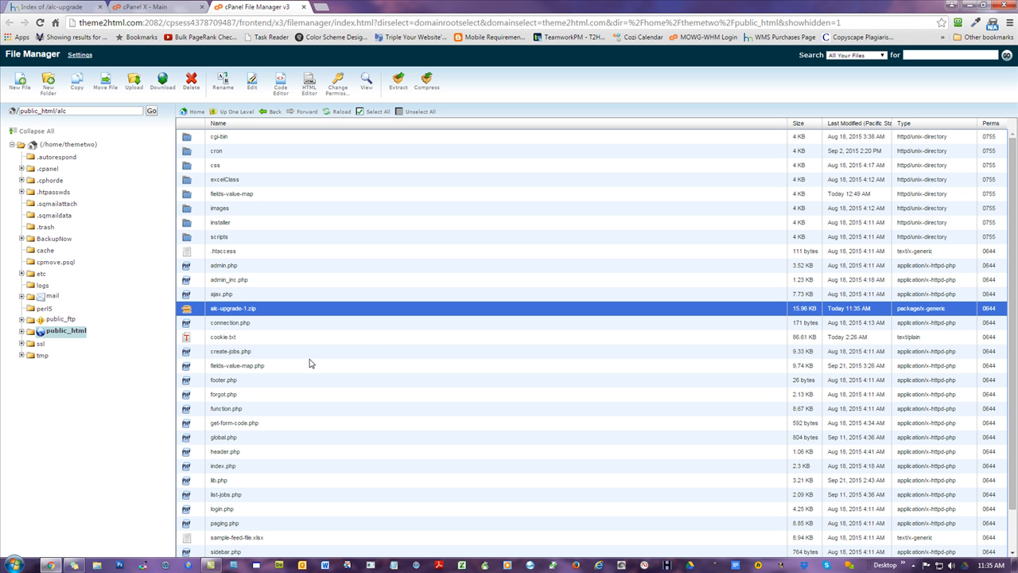
{"action": "right_click", "coordinate": [188, 311]}
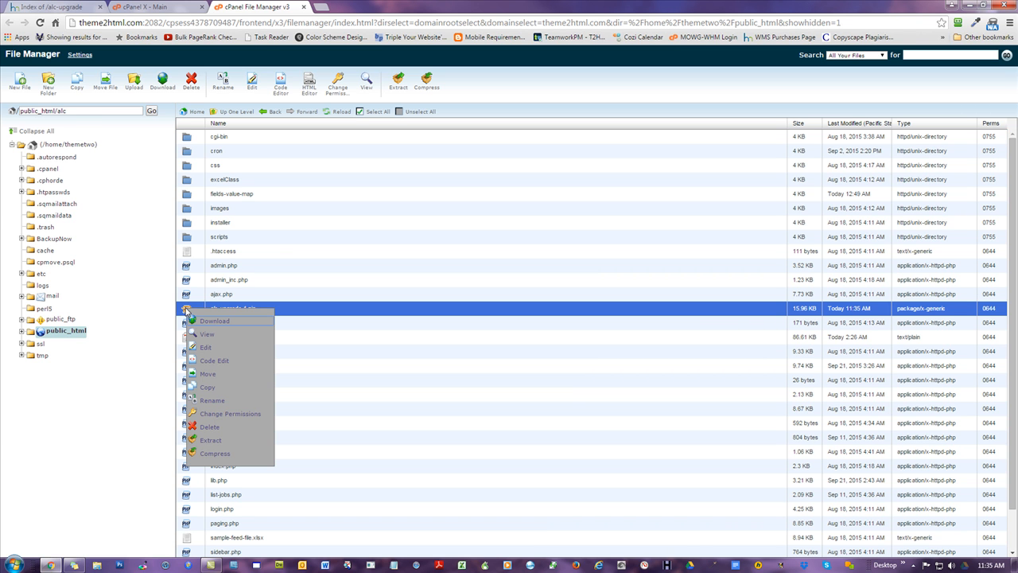
{"action": "left_click_drag", "start_coordinate": [79, 111], "coordinate": [10, 111]}
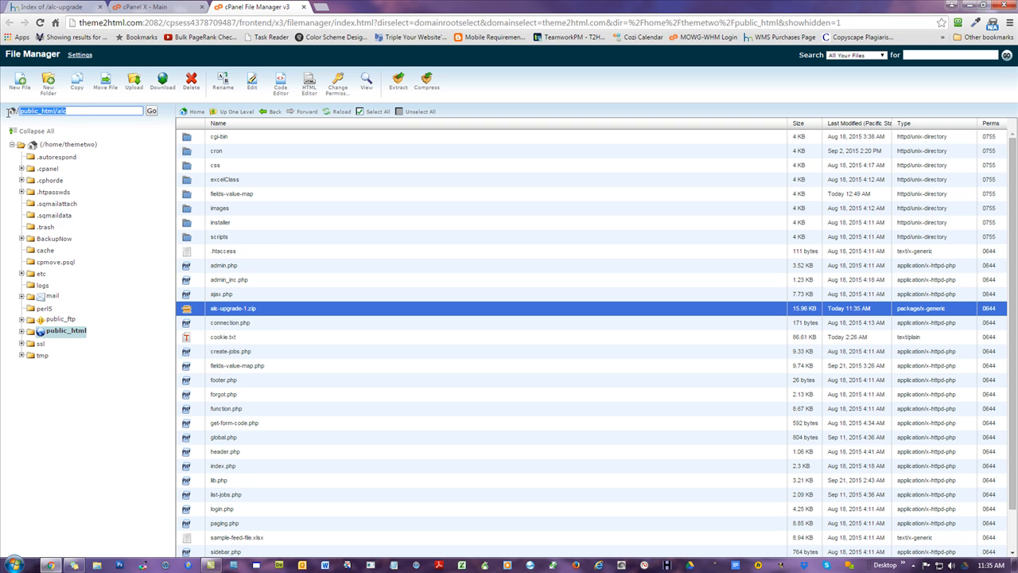
{"action": "left_click", "coordinate": [77, 110]}
{"action": "right_click", "coordinate": [187, 311]}
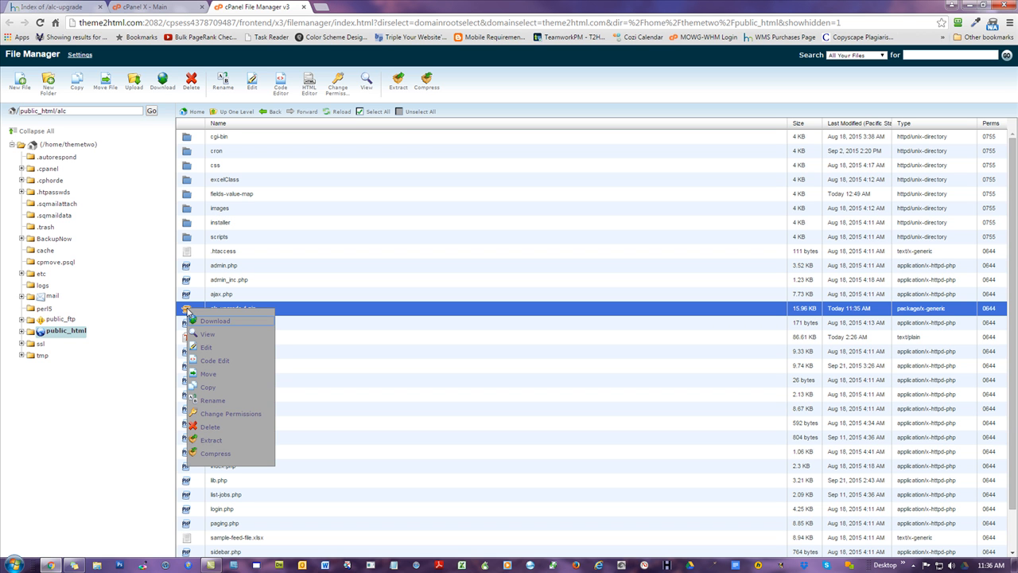
{"action": "left_click", "coordinate": [213, 440]}
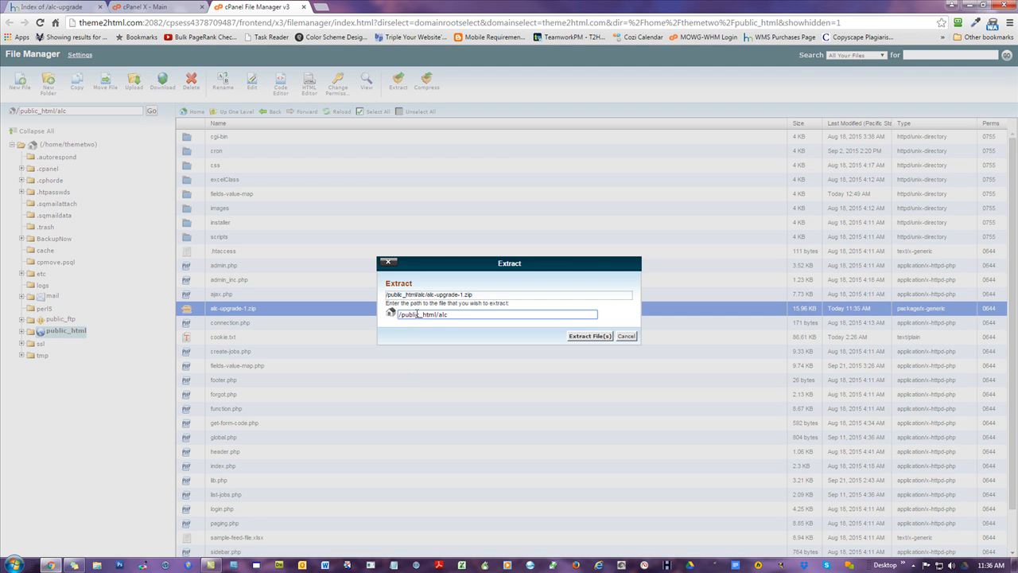
{"action": "left_click", "coordinate": [598, 336]}
{"action": "left_click", "coordinate": [679, 411]}
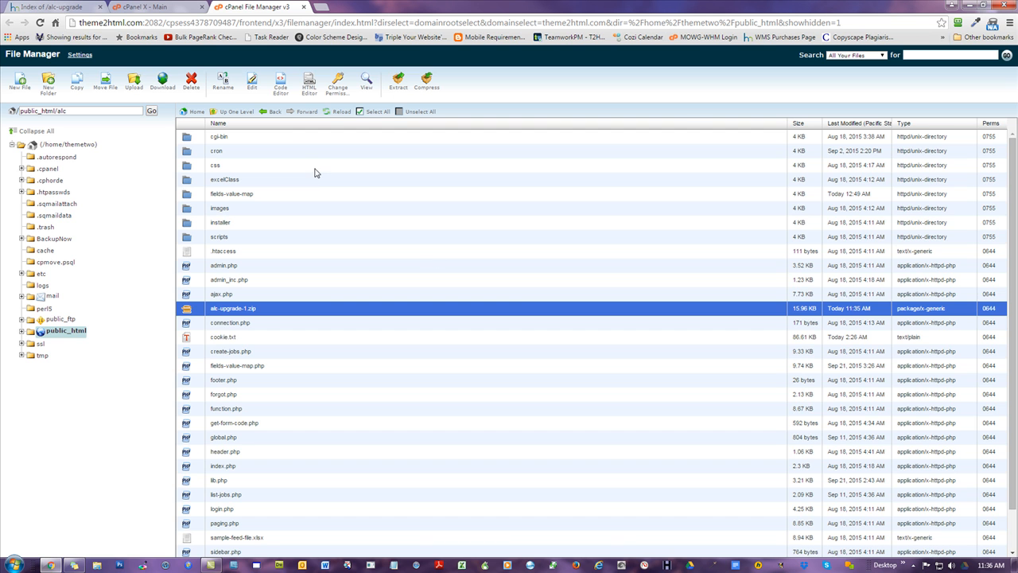
- Reload the file listing, then open alc.theme2html.com in a new tab and sign in to the ALC Tool dashboard
{"action": "left_click", "coordinate": [340, 112]}
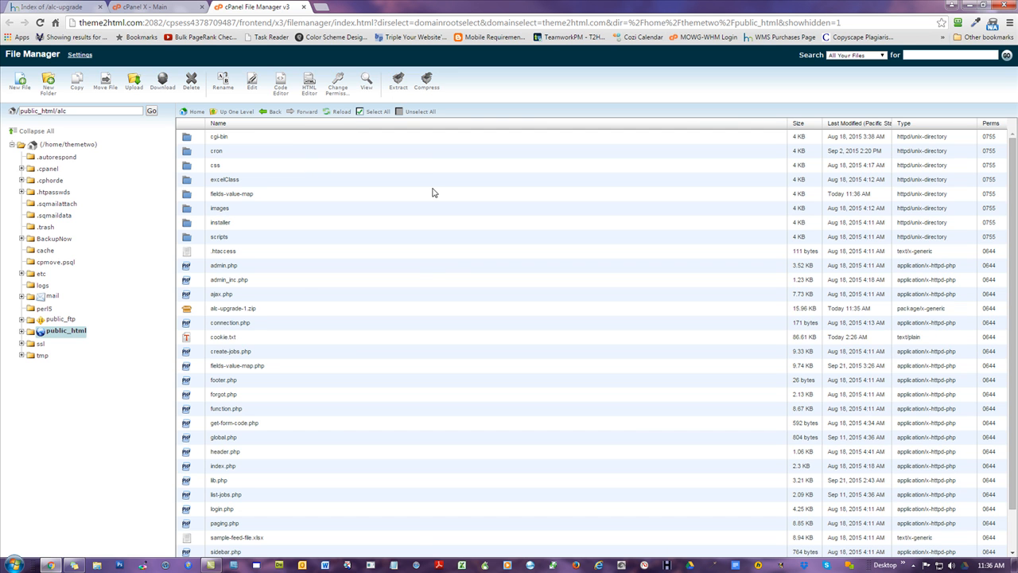
{"action": "key", "text": "ctrl+t"}
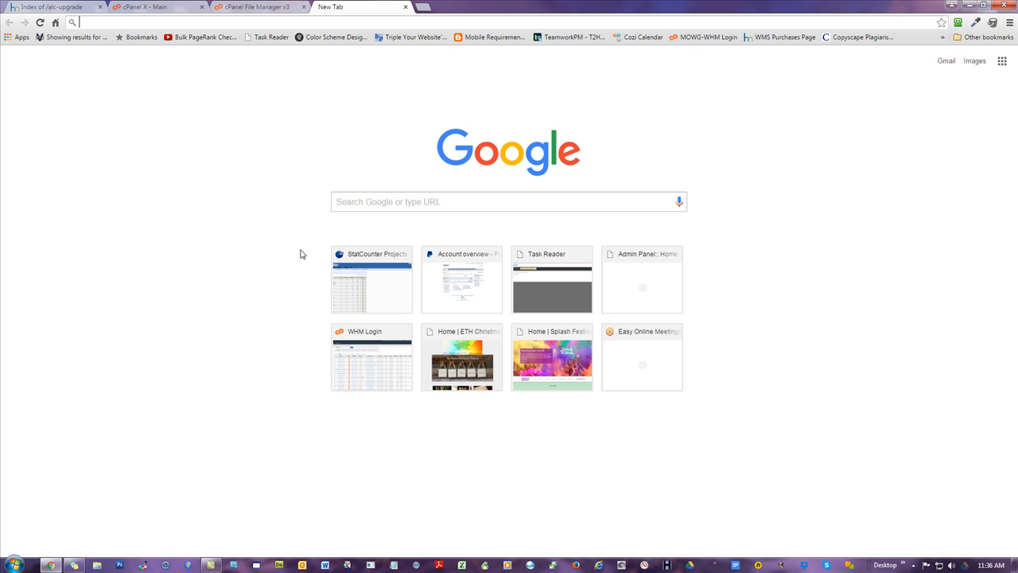
{"action": "type", "text": "alc"}
{"action": "key", "text": "Return"}
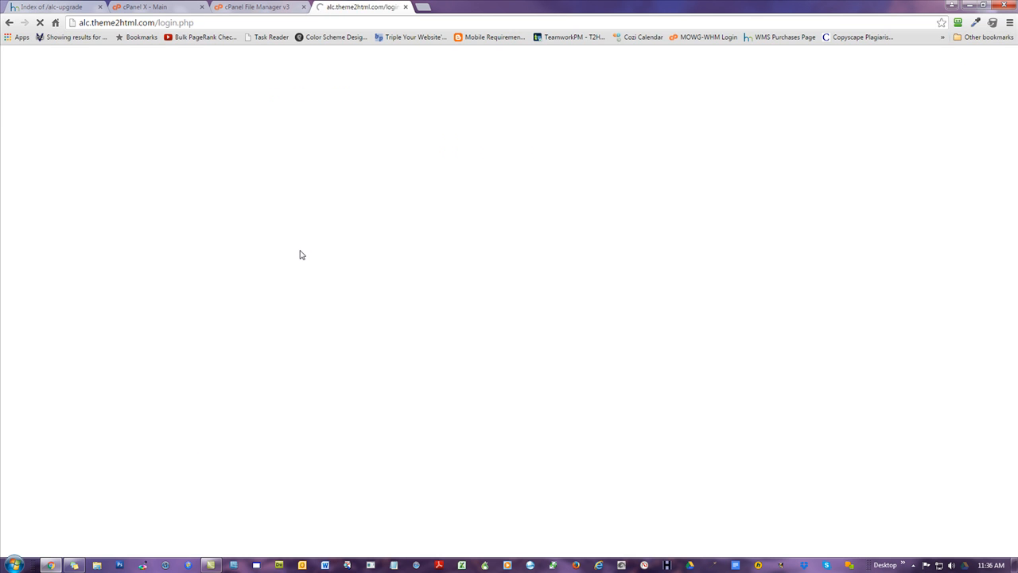
{"action": "left_click", "coordinate": [567, 280]}
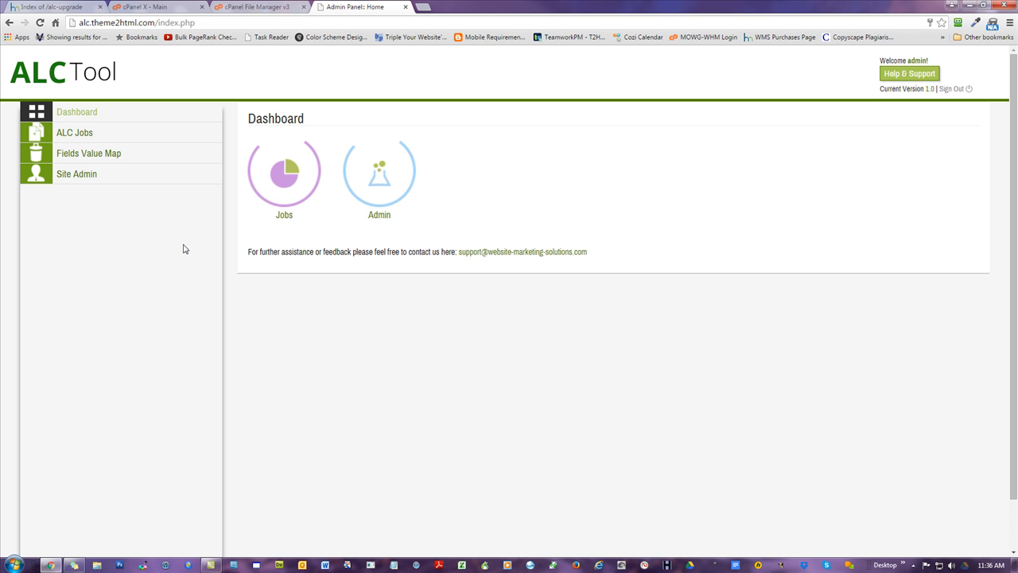
- Open ALC Jobs, then Fields Value Map, and scroll through the list of field names and values
{"action": "left_click", "coordinate": [81, 140]}
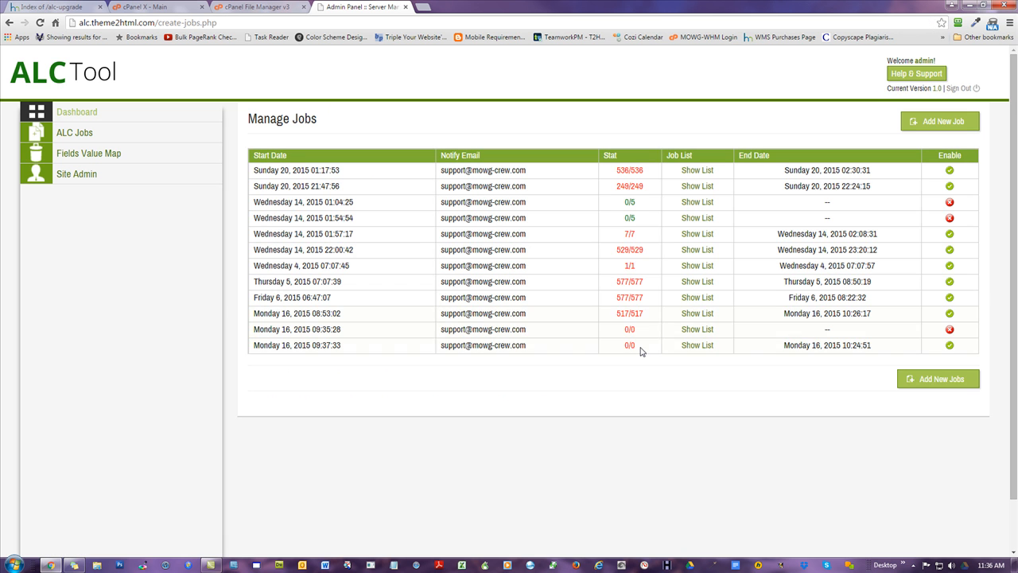
{"action": "left_click", "coordinate": [72, 154]}
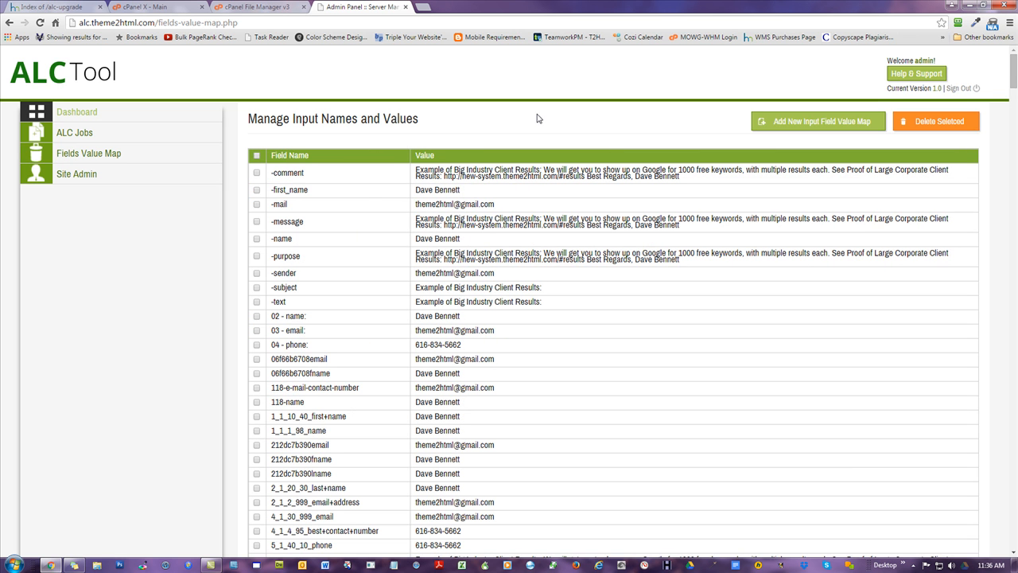
{"action": "scroll", "coordinate": [601, 298], "scroll_direction": "down", "scroll_amount": 5}
{"action": "scroll", "coordinate": [607, 309], "scroll_direction": "down", "scroll_amount": 3}
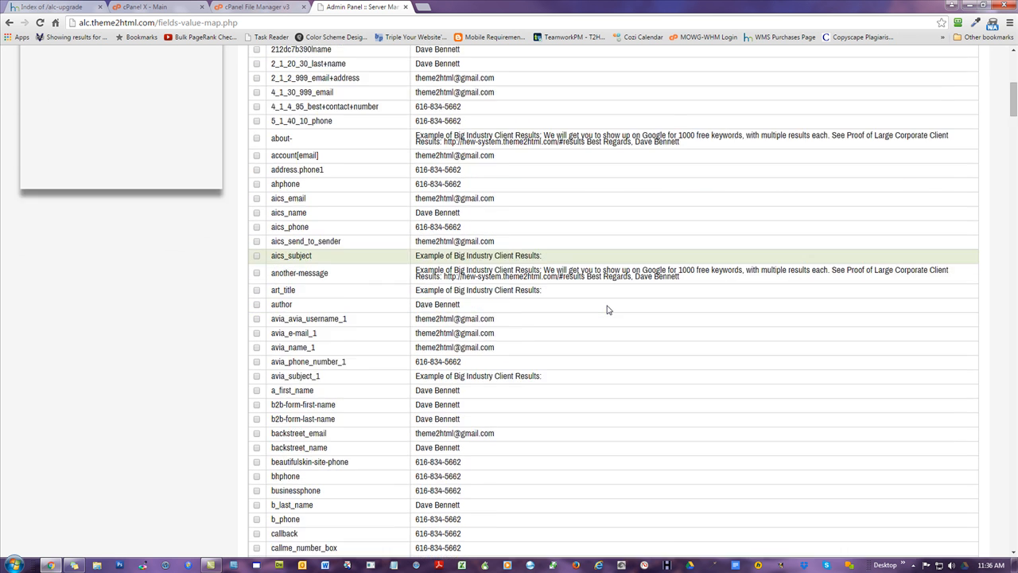
{"action": "scroll", "coordinate": [613, 295], "scroll_direction": "up", "scroll_amount": 8}
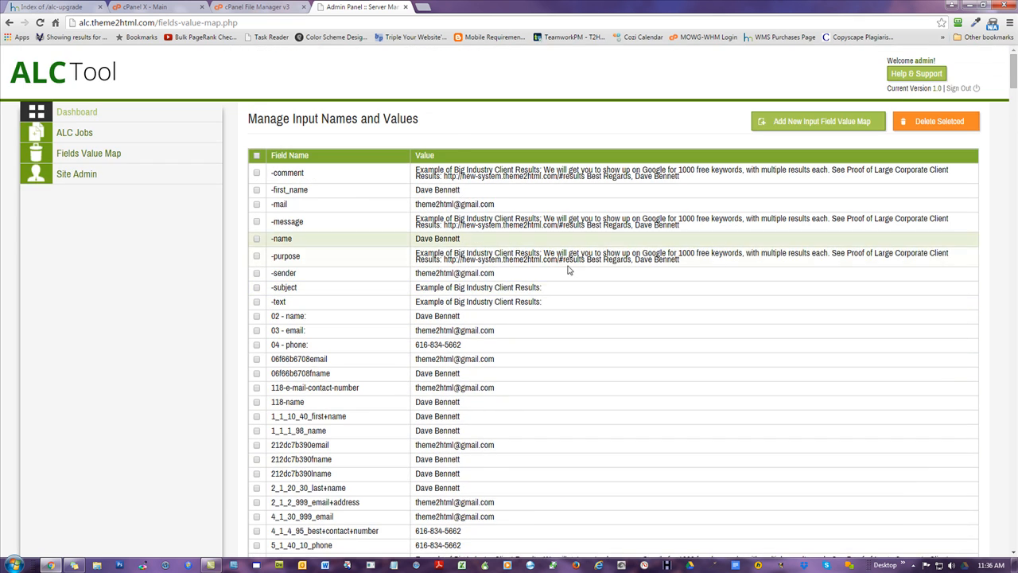
{"action": "scroll", "coordinate": [318, 238], "scroll_direction": "down", "scroll_amount": 20}
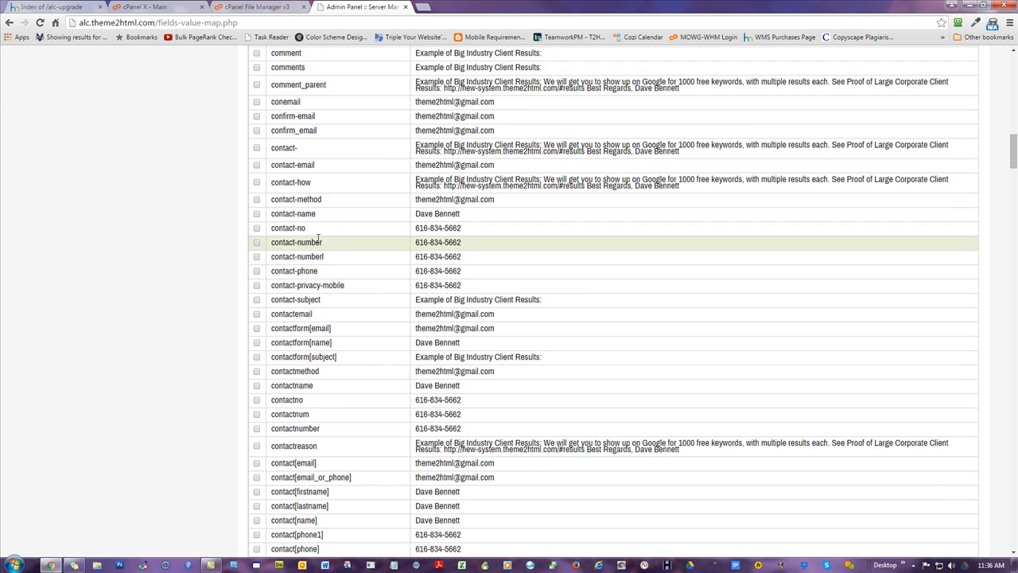
{"action": "scroll", "coordinate": [318, 241], "scroll_direction": "up", "scroll_amount": 20}
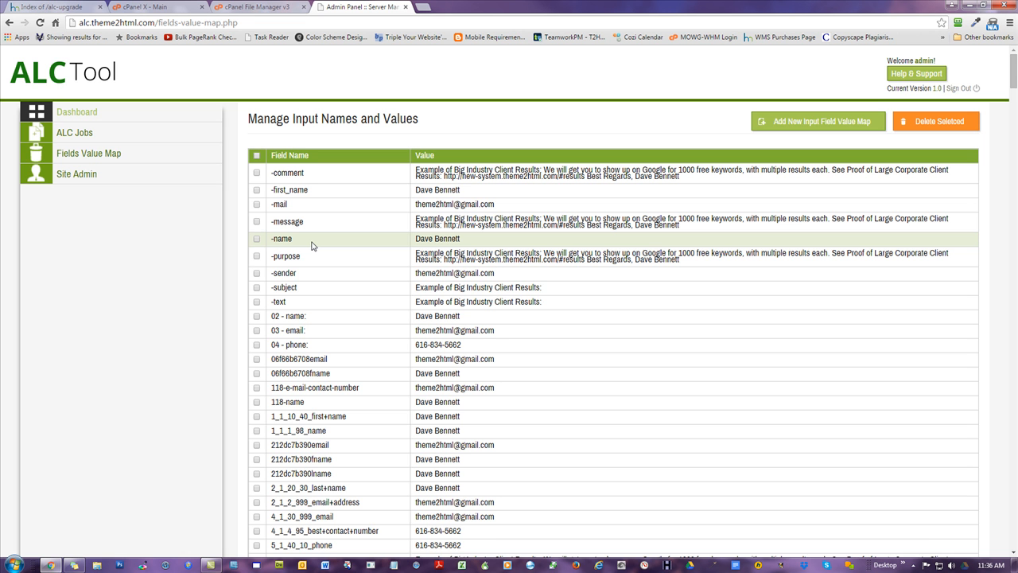
{"action": "scroll", "coordinate": [312, 254], "scroll_direction": "down", "scroll_amount": 9}
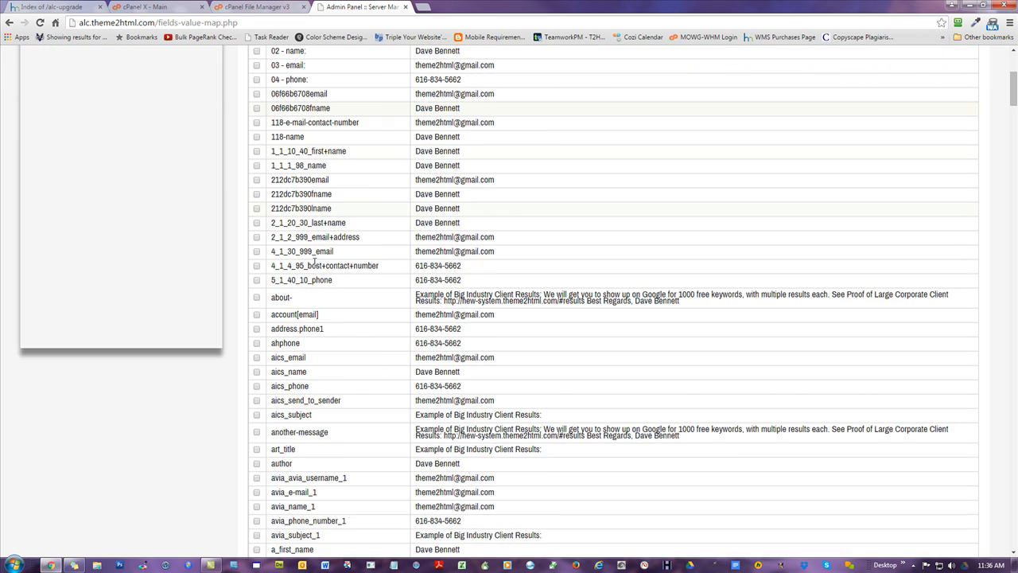
{"action": "scroll", "coordinate": [315, 266], "scroll_direction": "down", "scroll_amount": 15}
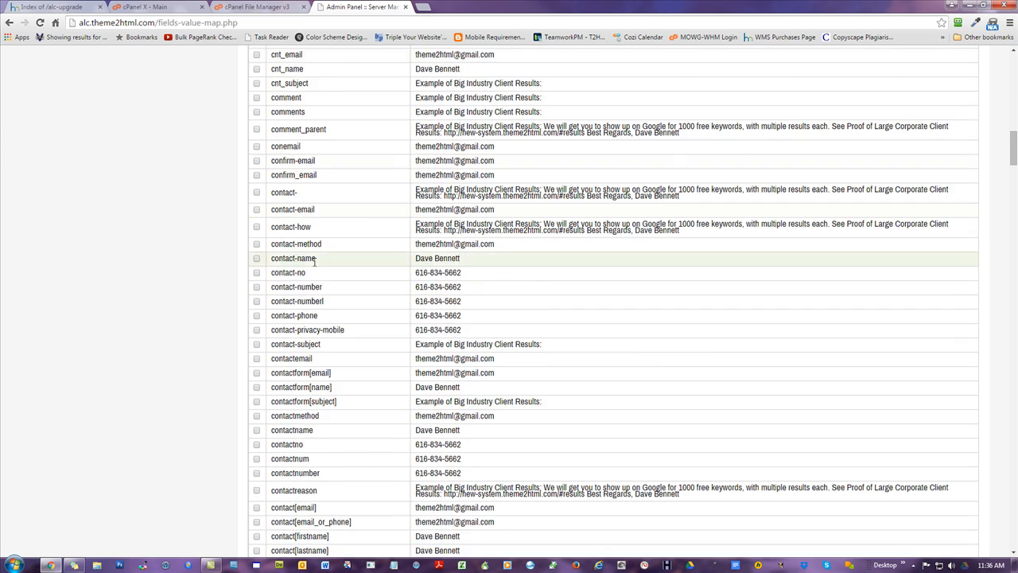
{"action": "scroll", "coordinate": [315, 264], "scroll_direction": "down", "scroll_amount": 4}
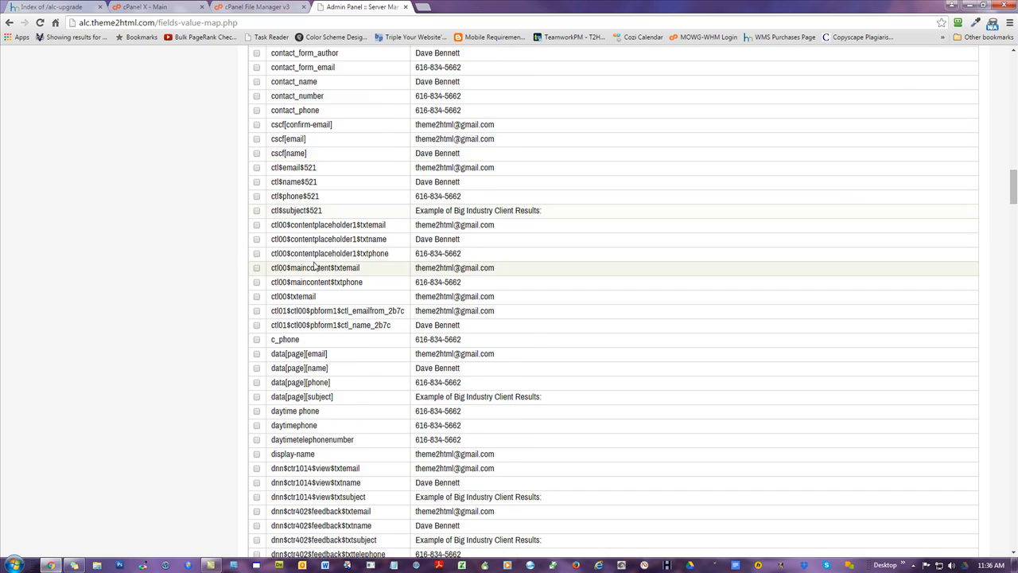
{"action": "key", "text": "Home"}
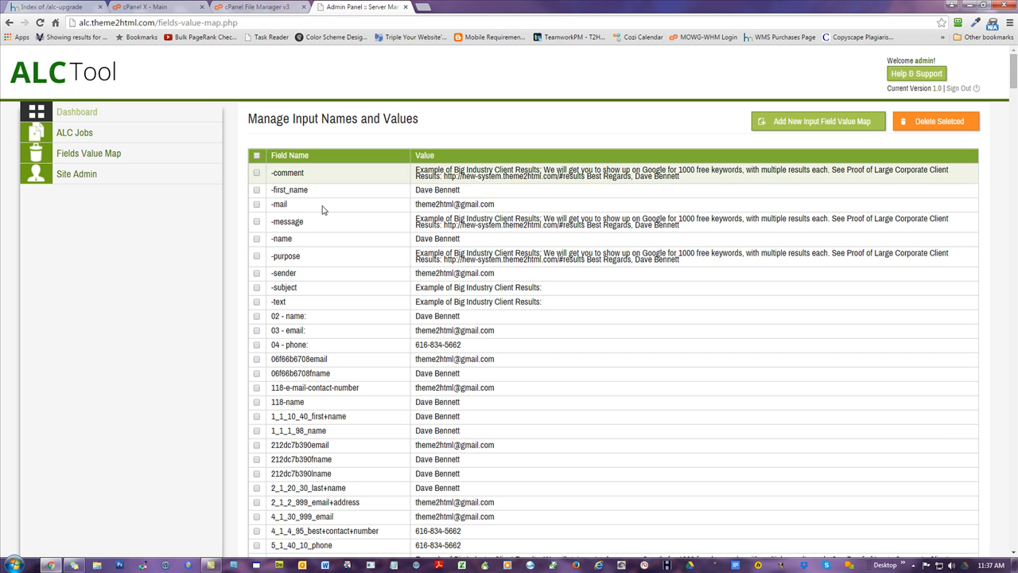
{"action": "scroll", "coordinate": [340, 278], "scroll_direction": "down", "scroll_amount": 2}
{"action": "scroll", "coordinate": [340, 277], "scroll_direction": "down", "scroll_amount": 5}
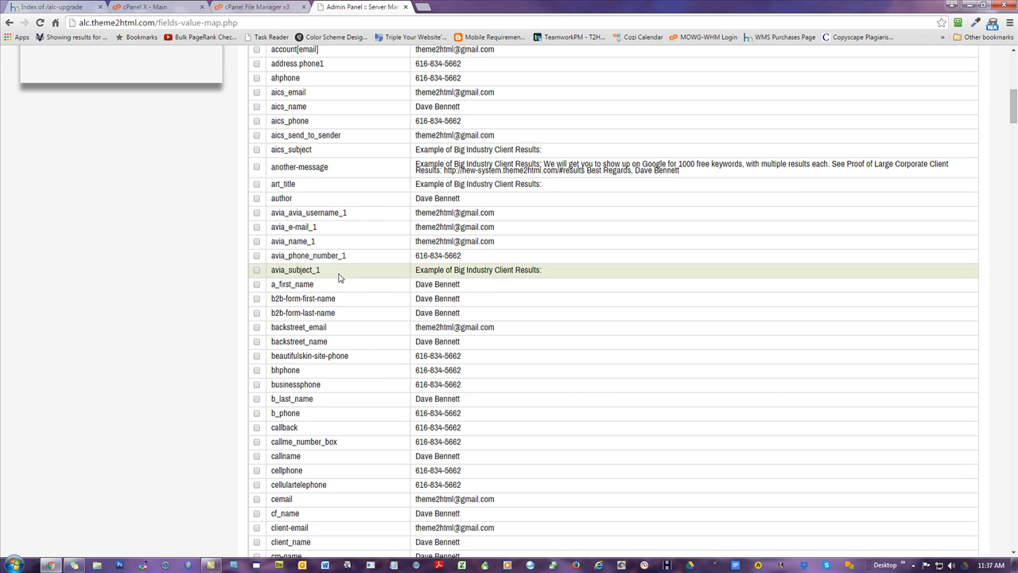
{"action": "double_click", "coordinate": [291, 200]}
{"action": "left_click", "coordinate": [296, 203]}
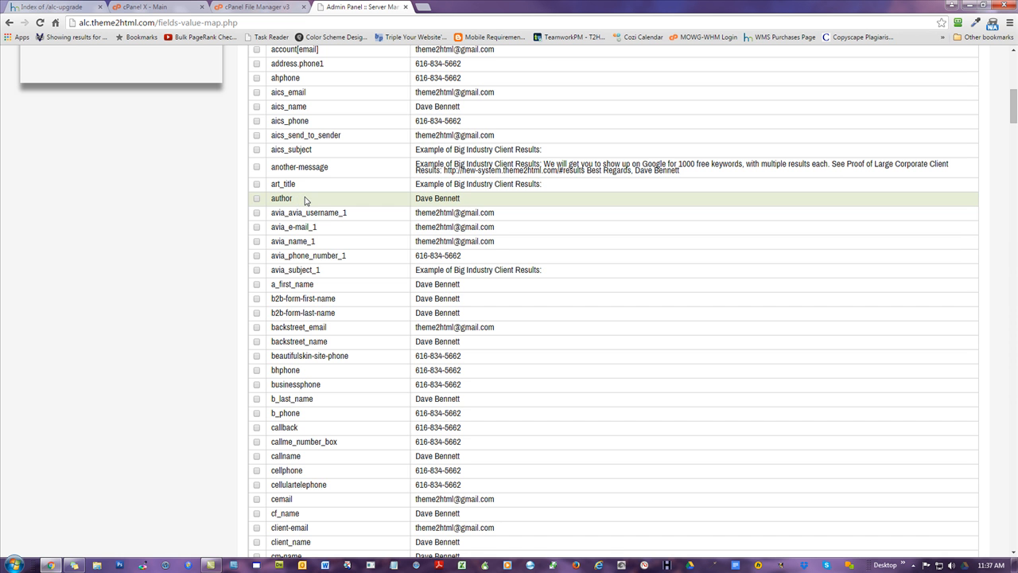
{"action": "scroll", "coordinate": [311, 382], "scroll_direction": "up", "scroll_amount": 6}
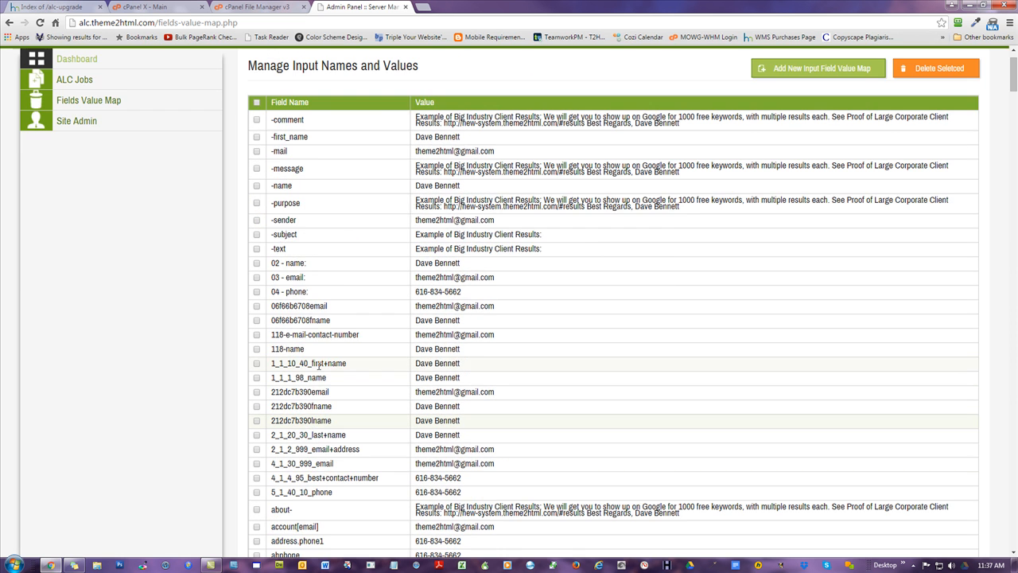
{"action": "scroll", "coordinate": [321, 365], "scroll_direction": "up", "scroll_amount": 1}
{"action": "scroll", "coordinate": [318, 368], "scroll_direction": "down", "scroll_amount": 15}
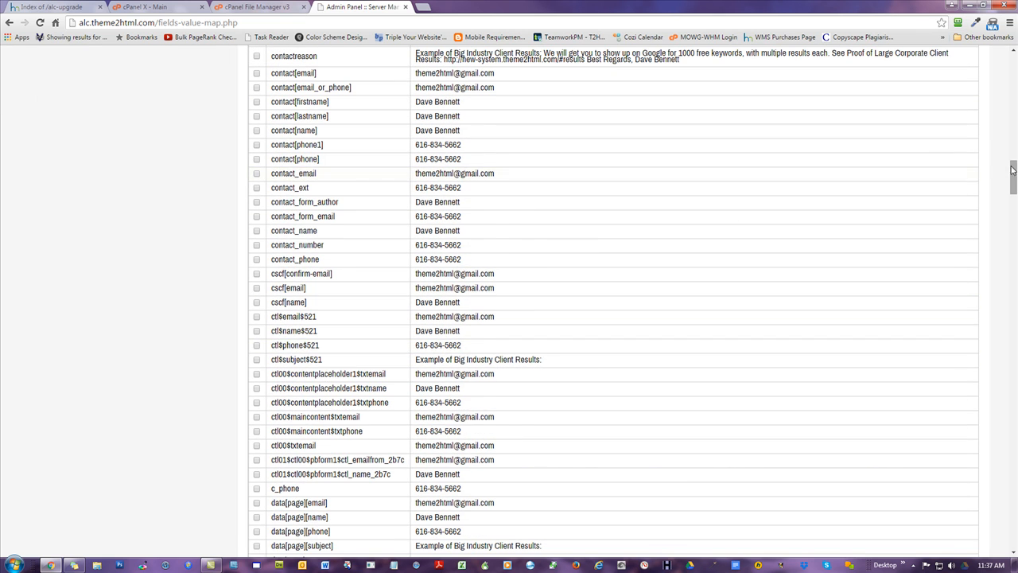
{"action": "left_click_drag", "start_coordinate": [1011, 175], "coordinate": [1012, 544]}
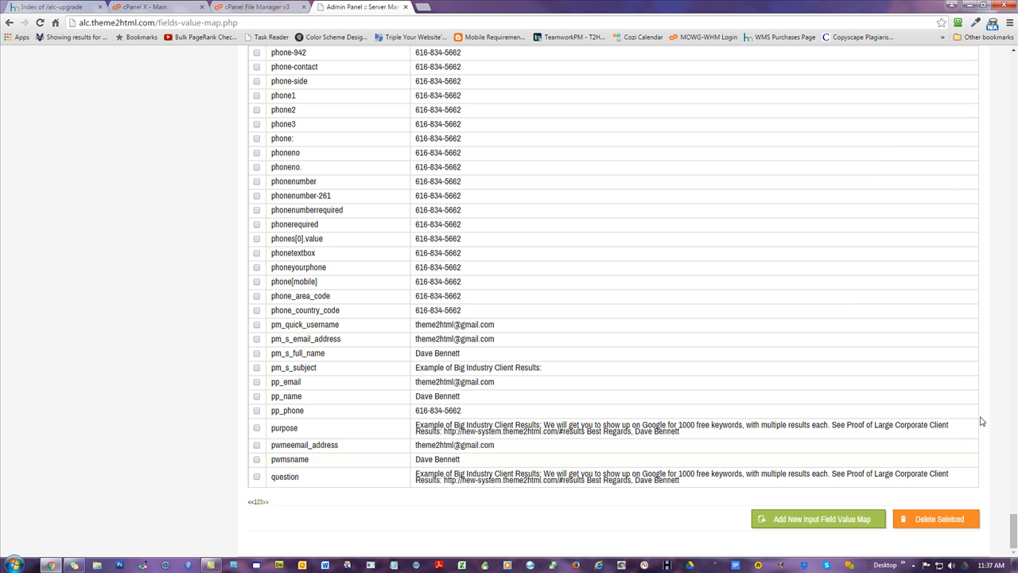
{"action": "left_click_drag", "start_coordinate": [1012, 531], "coordinate": [994, 55]}
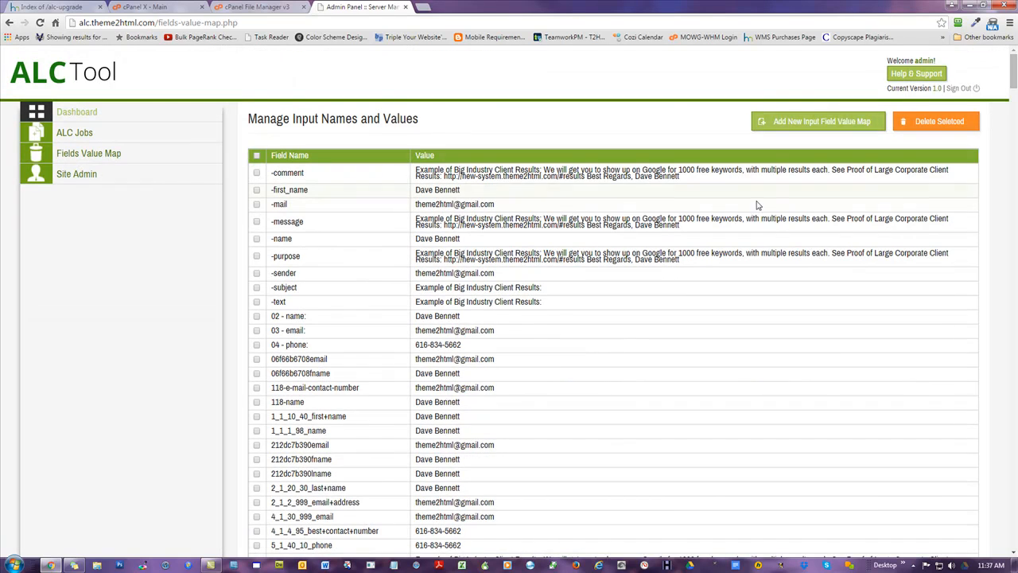
- Open the Add New Input Field Value Map page, download the sample file and open fields-value-map (2).xlsx in Excel
{"action": "left_click", "coordinate": [780, 124]}
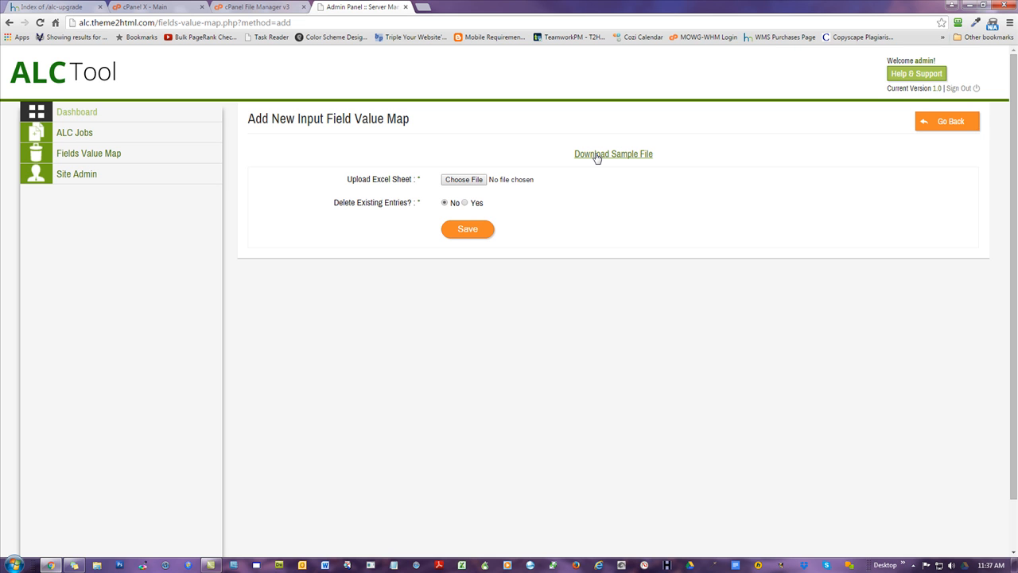
{"action": "left_click", "coordinate": [621, 154]}
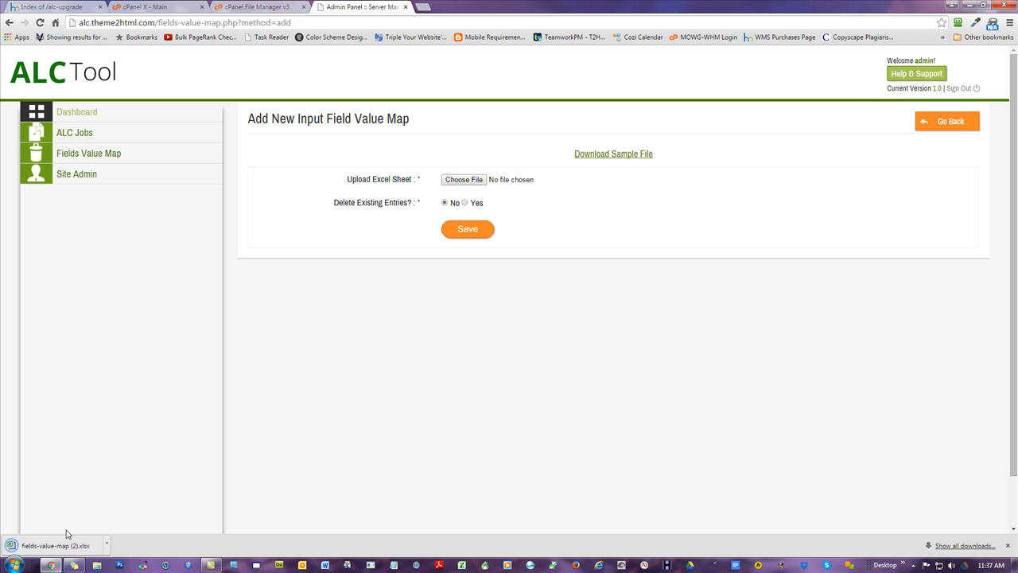
{"action": "left_click", "coordinate": [59, 545]}
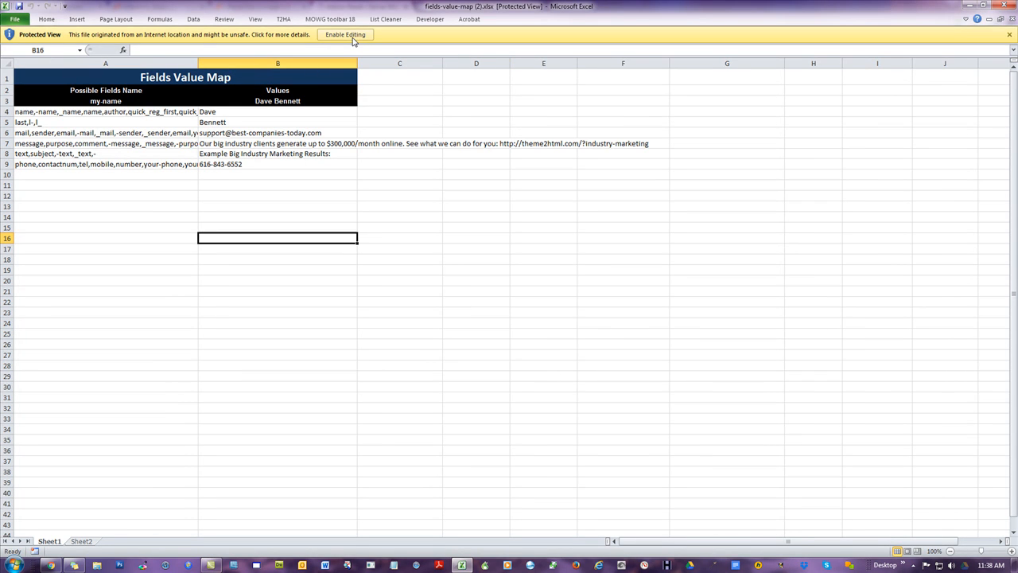
{"action": "left_click", "coordinate": [345, 35]}
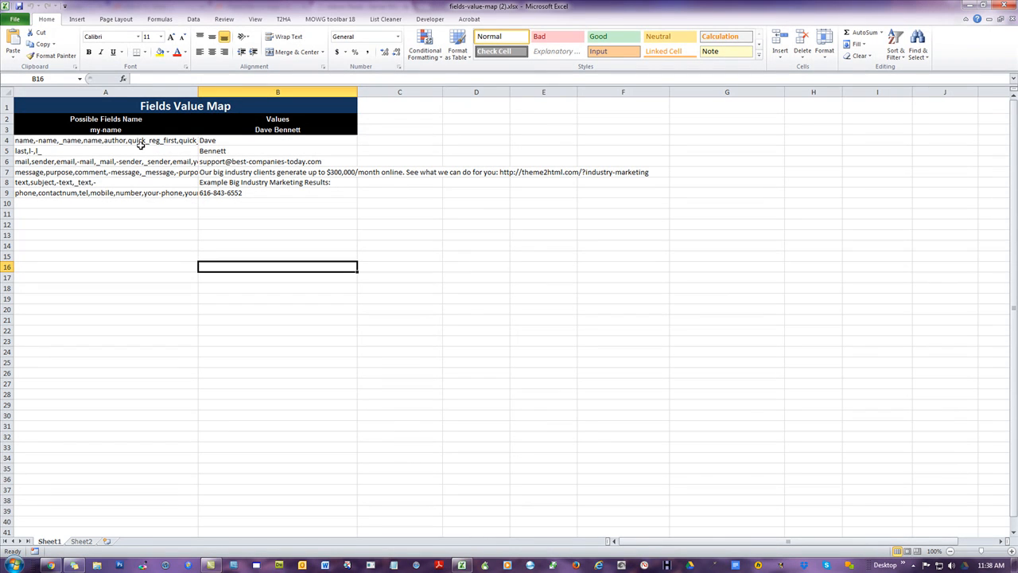
- Examine the full list of possible field names stored in cell A4 in the expanded formula bar
{"action": "left_click", "coordinate": [102, 140]}
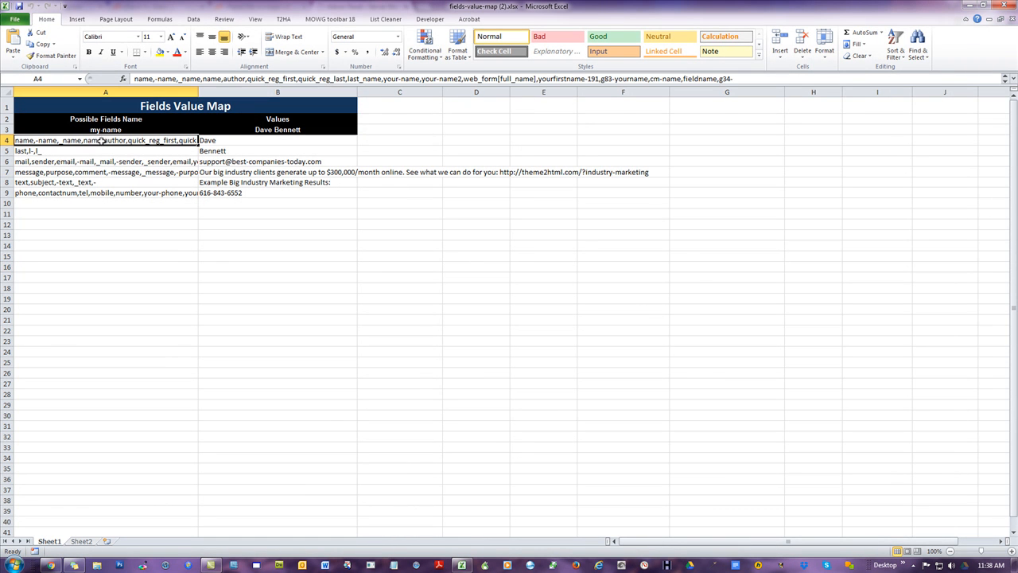
{"action": "left_click", "coordinate": [1005, 79]}
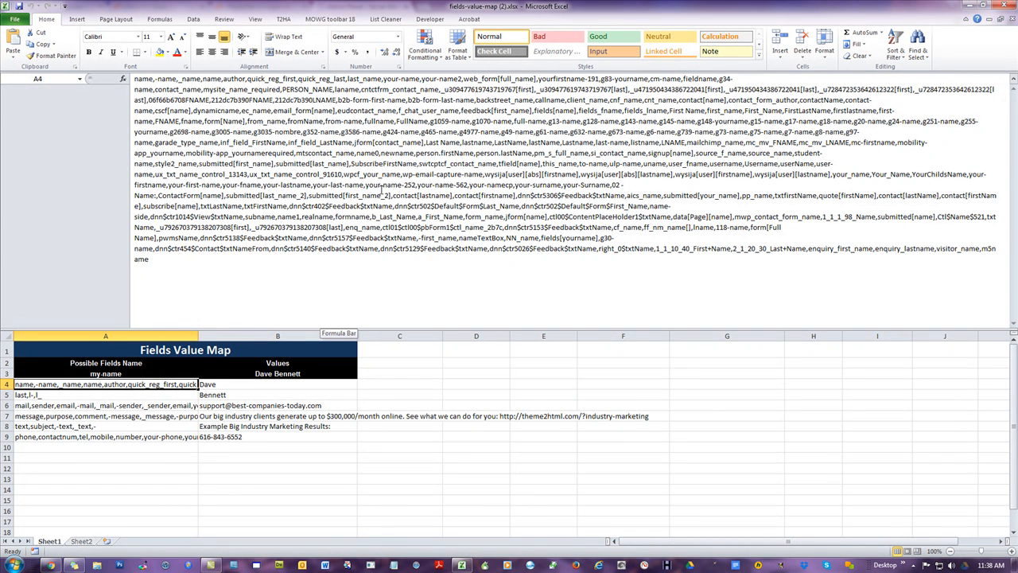
{"action": "left_click", "coordinate": [1006, 79]}
{"action": "left_click", "coordinate": [183, 246]}
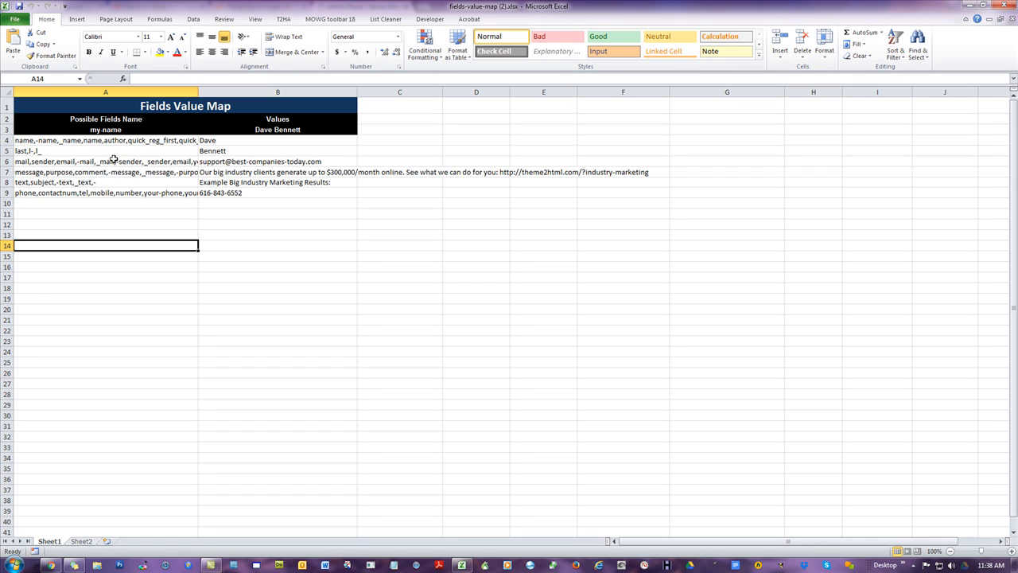
{"action": "left_click", "coordinate": [45, 142]}
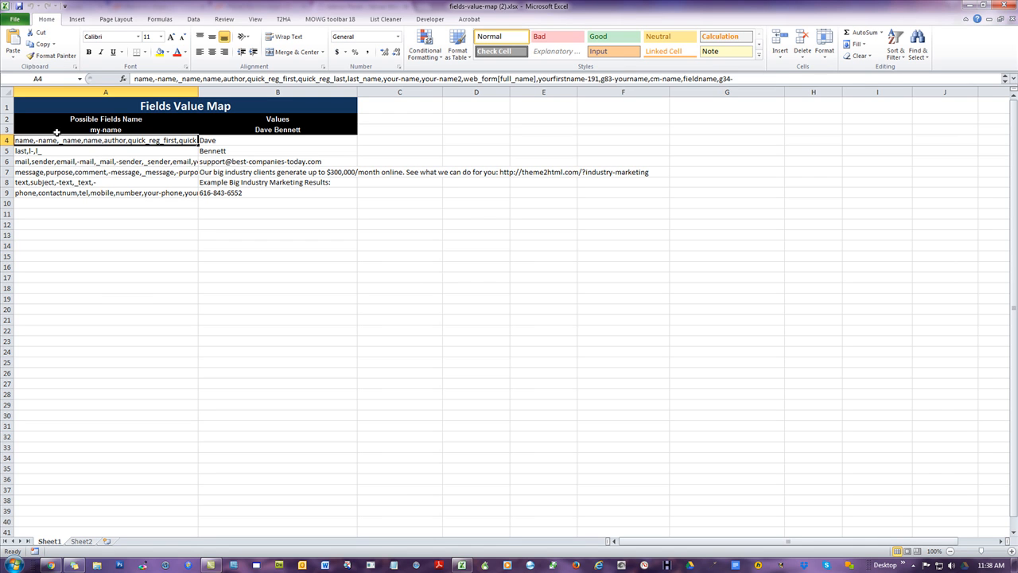
{"action": "double_click", "coordinate": [152, 80]}
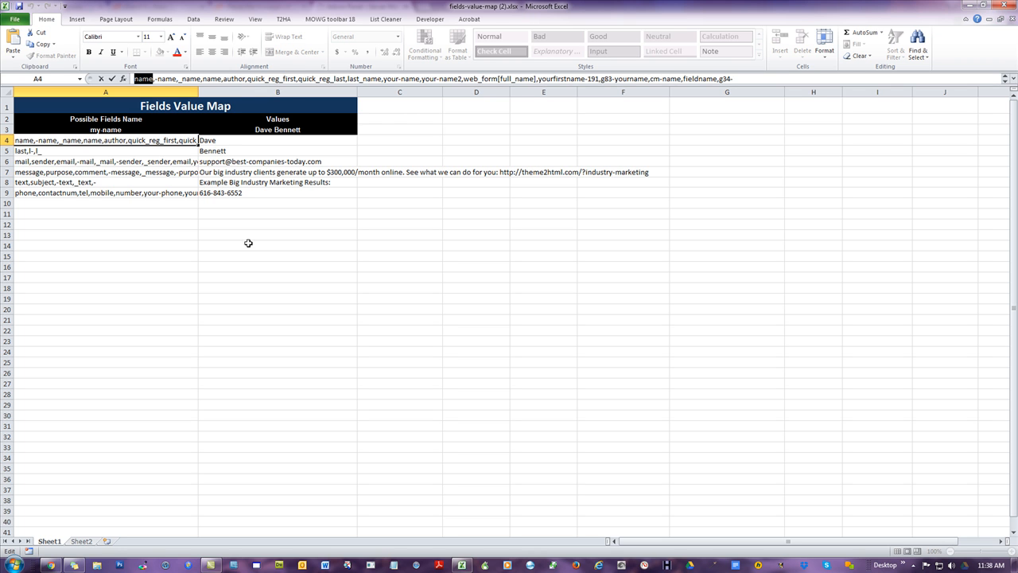
{"action": "left_click", "coordinate": [245, 274]}
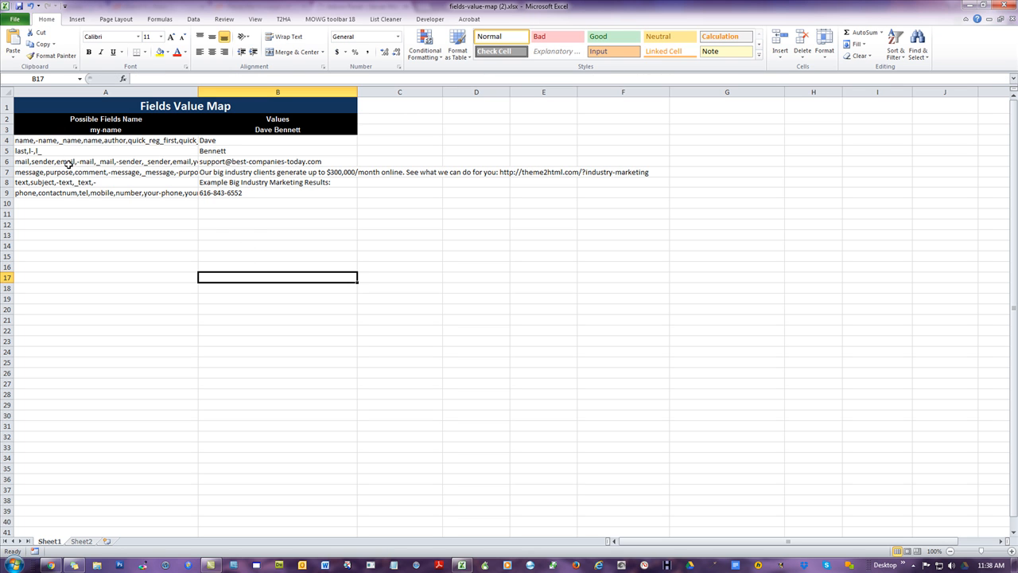
- Delete quick_reg_first,quick_reg_last,last_name from the field-name list in cell A4 and confirm the edit
{"action": "left_click", "coordinate": [99, 139]}
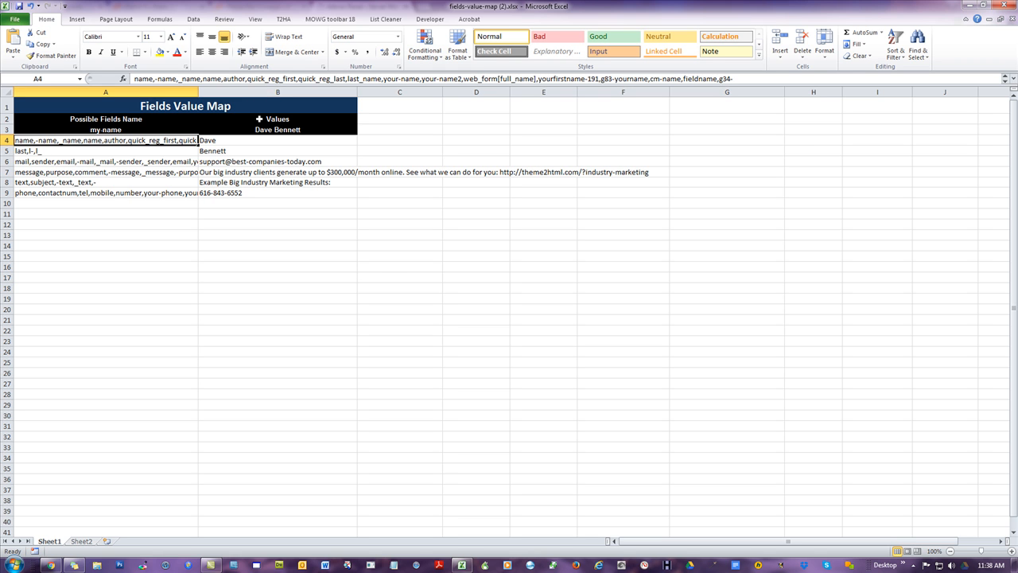
{"action": "left_click_drag", "start_coordinate": [246, 79], "coordinate": [383, 79]}
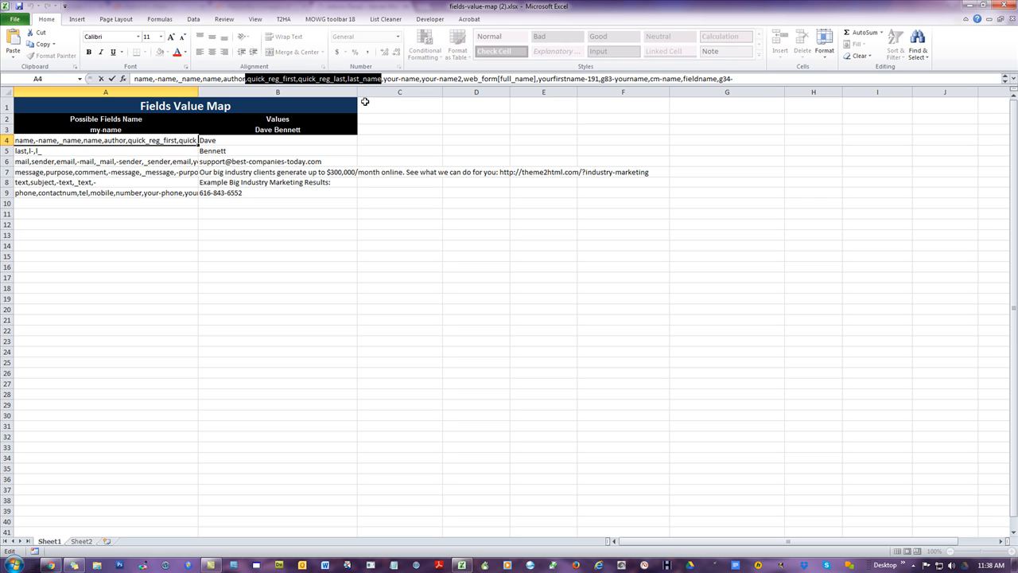
{"action": "key", "text": "Delete"}
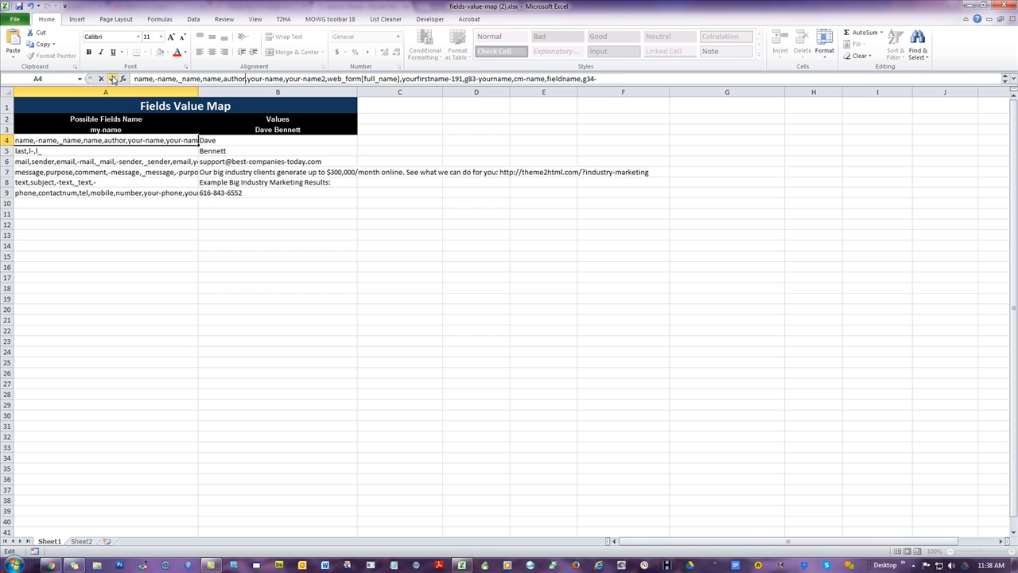
{"action": "left_click", "coordinate": [112, 78]}
{"action": "left_click", "coordinate": [71, 247]}
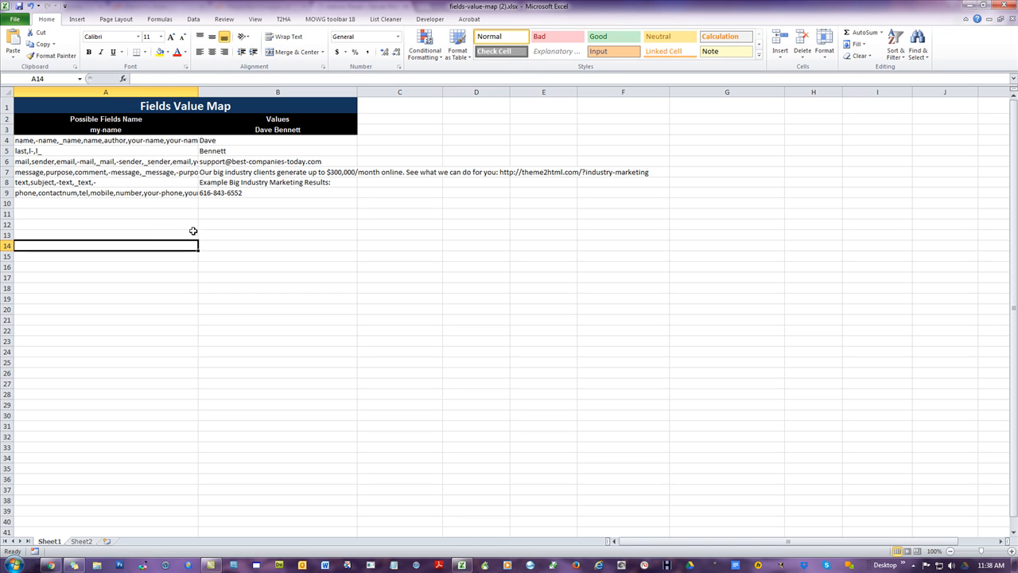
- Widen column A so more of the field-name lists are visible in the sheet
{"action": "left_click", "coordinate": [225, 140]}
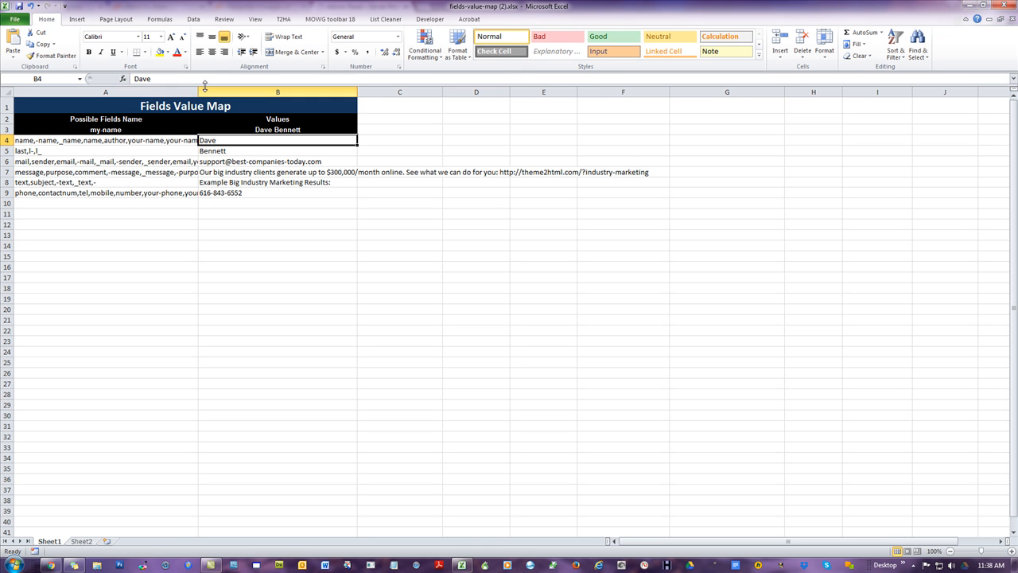
{"action": "left_click_drag", "start_coordinate": [201, 90], "coordinate": [249, 89]}
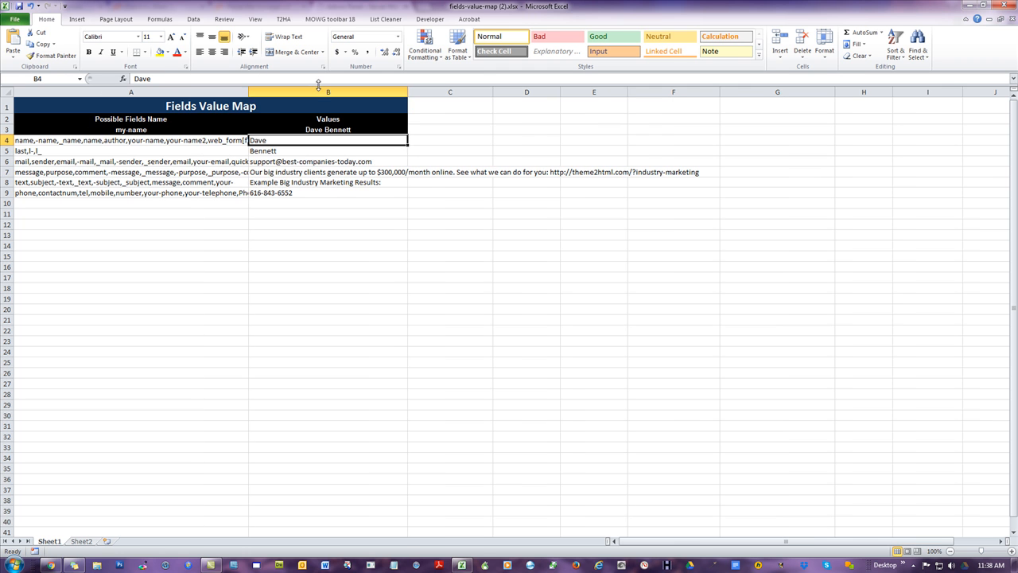
{"action": "left_click", "coordinate": [319, 90]}
- Examine each value cell in column B against its field-name list in column A
{"action": "left_click", "coordinate": [113, 234]}
{"action": "left_click", "coordinate": [293, 139]}
{"action": "left_click", "coordinate": [267, 150]}
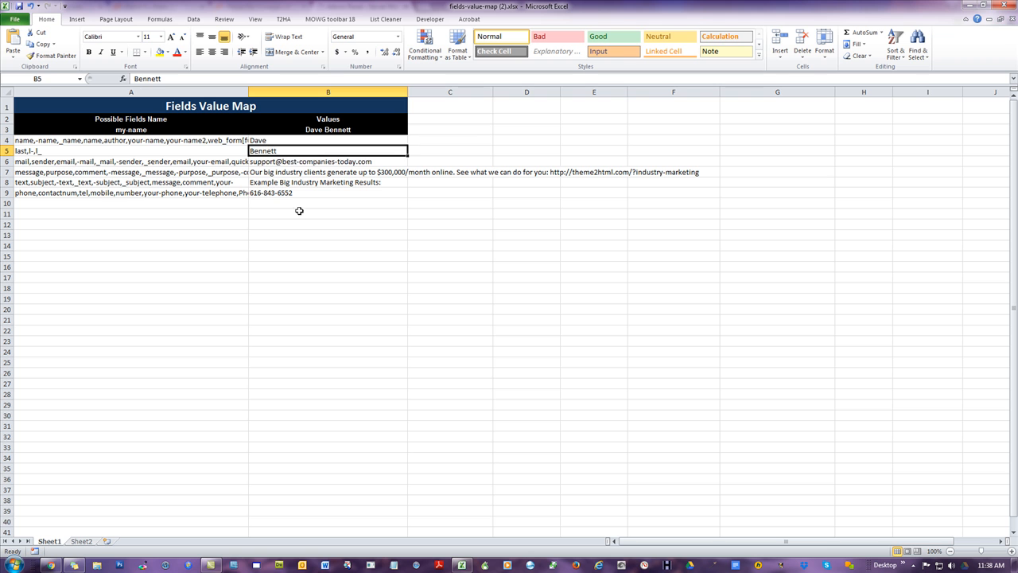
{"action": "left_click", "coordinate": [293, 183]}
{"action": "left_click", "coordinate": [286, 193]}
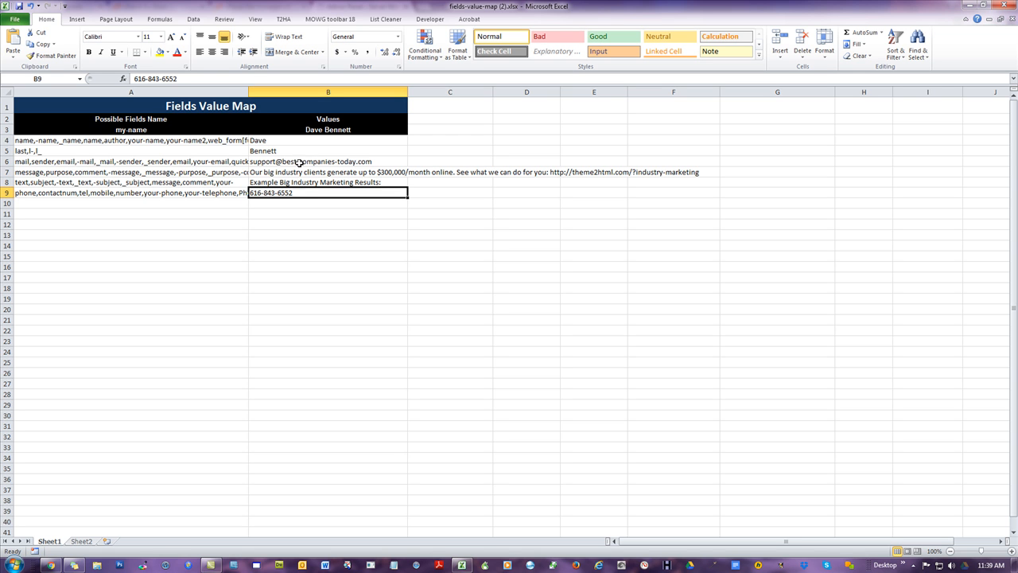
{"action": "left_click", "coordinate": [284, 266]}
{"action": "left_click", "coordinate": [286, 193]}
{"action": "left_click", "coordinate": [290, 171]}
{"action": "left_click", "coordinate": [299, 160]}
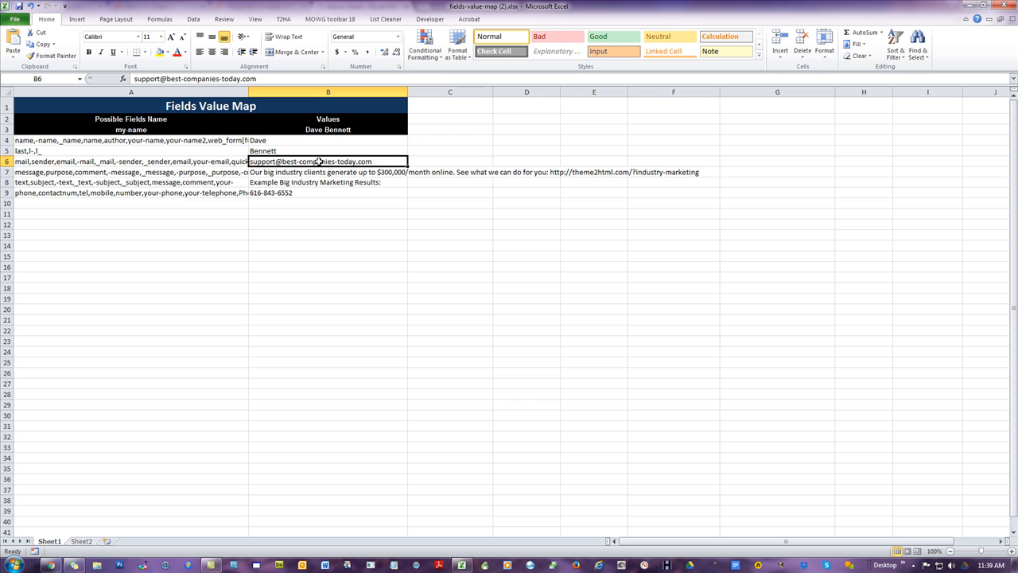
{"action": "left_click", "coordinate": [316, 224]}
{"action": "left_click", "coordinate": [322, 159]}
{"action": "left_click_drag", "start_coordinate": [261, 289], "coordinate": [269, 297]}
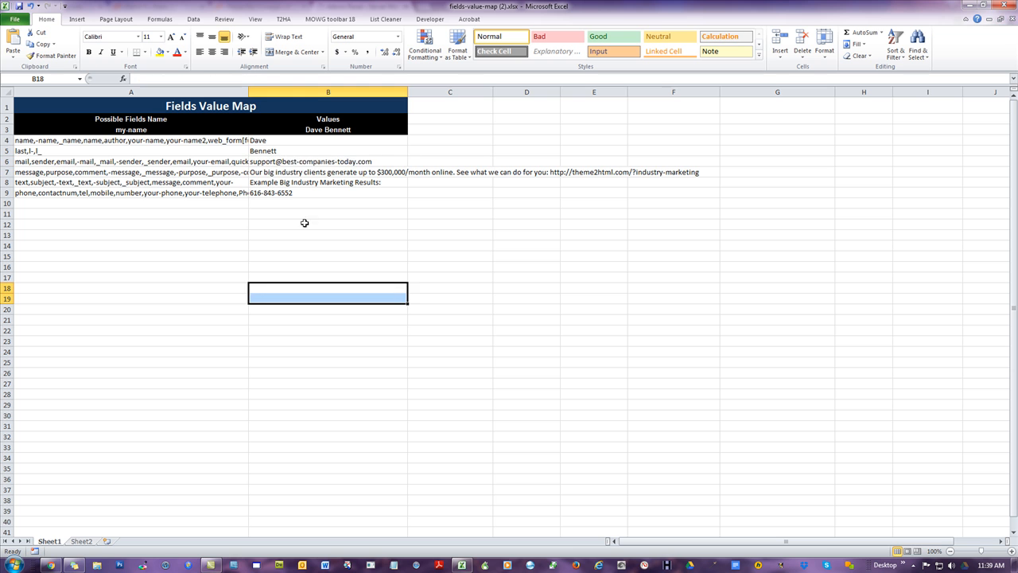
{"action": "left_click", "coordinate": [327, 159]}
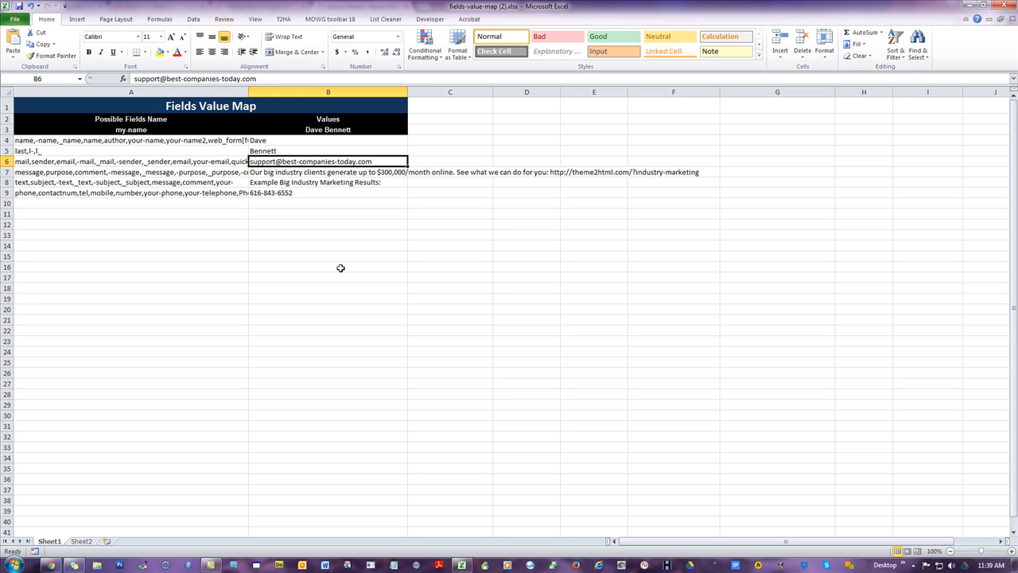
{"action": "left_click", "coordinate": [317, 172]}
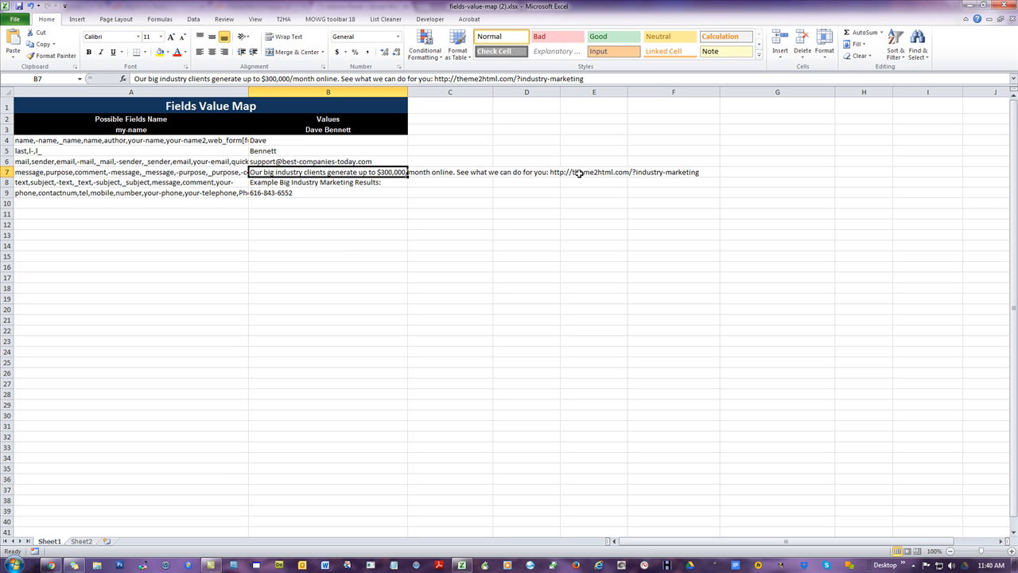
{"action": "left_click", "coordinate": [618, 174]}
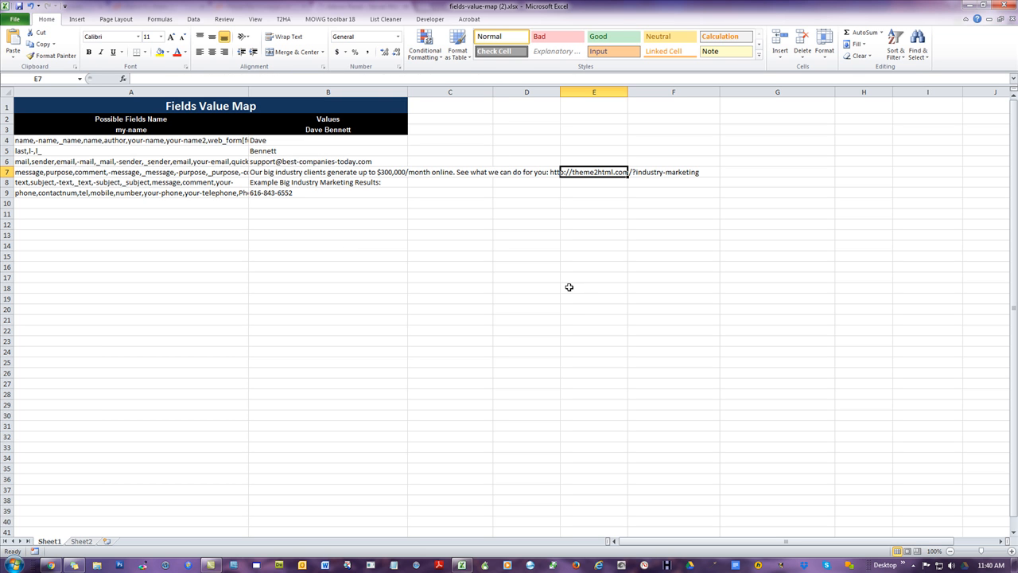
{"action": "left_click", "coordinate": [384, 207]}
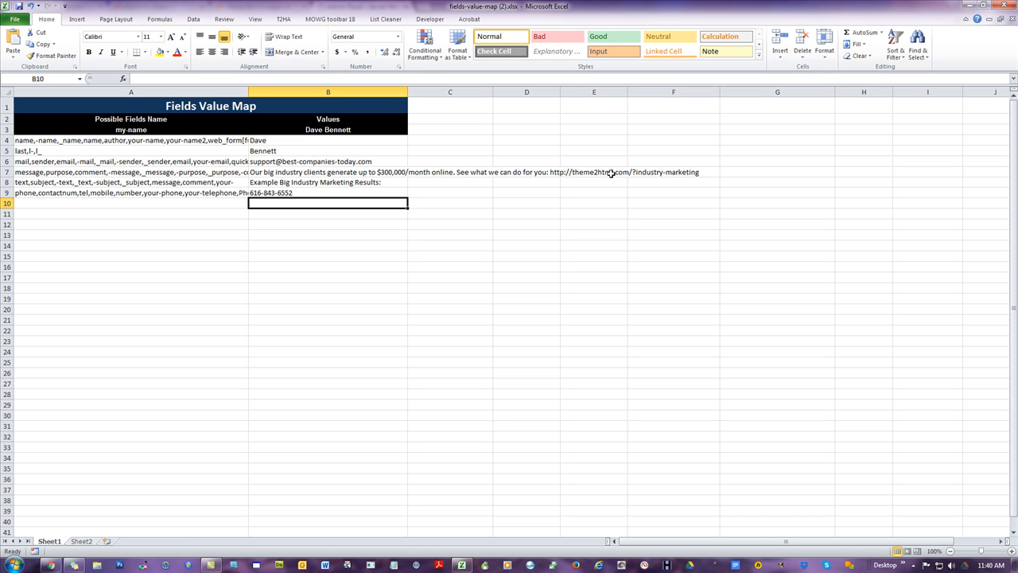
{"action": "left_click", "coordinate": [297, 161]}
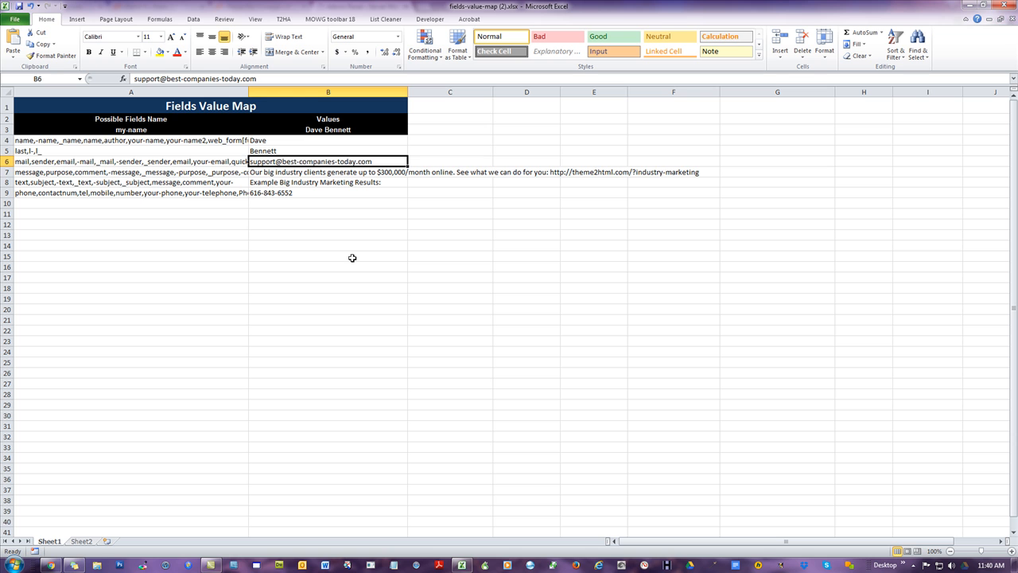
{"action": "left_click", "coordinate": [337, 239]}
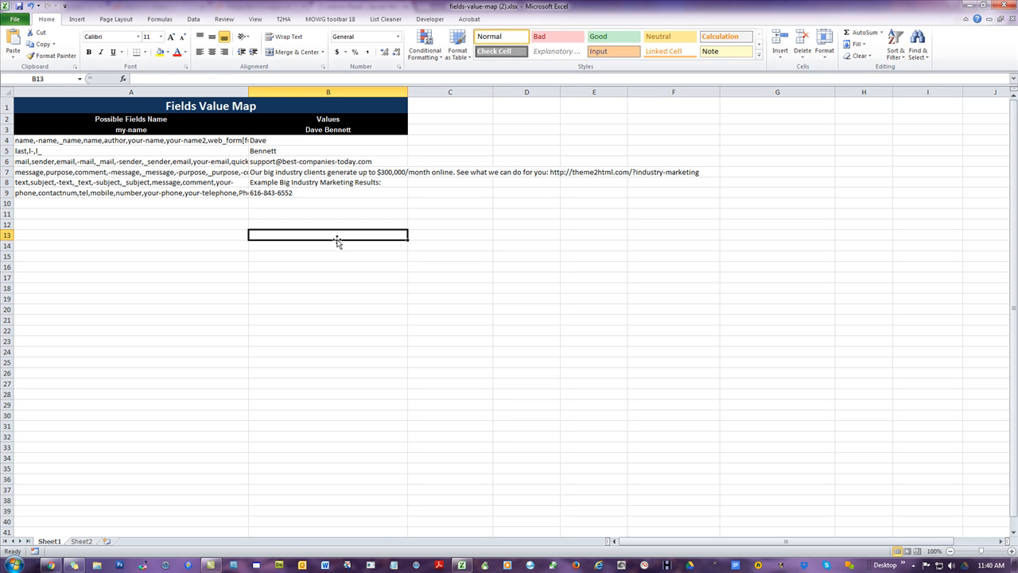
{"action": "left_click", "coordinate": [307, 162]}
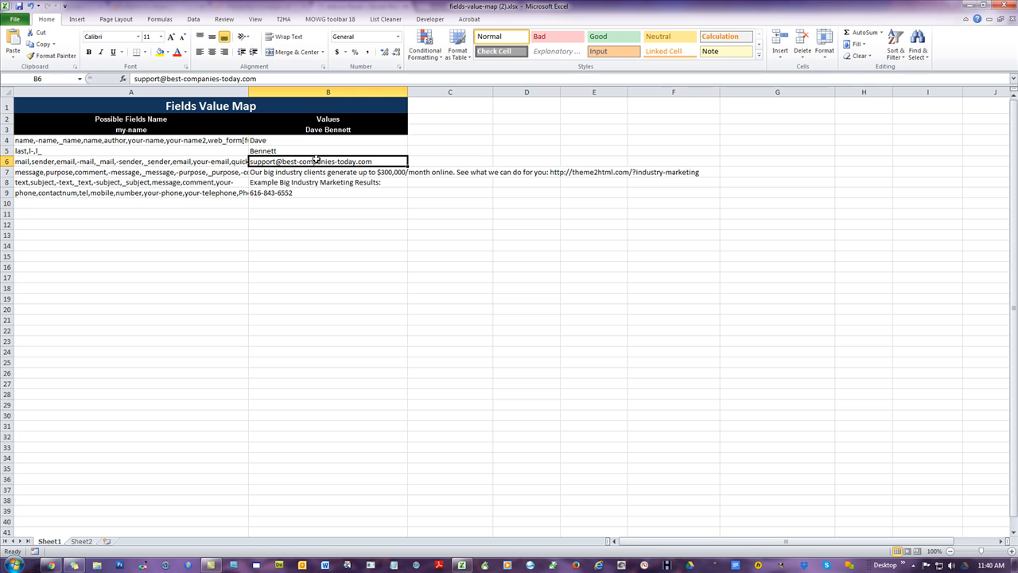
{"action": "left_click", "coordinate": [320, 264]}
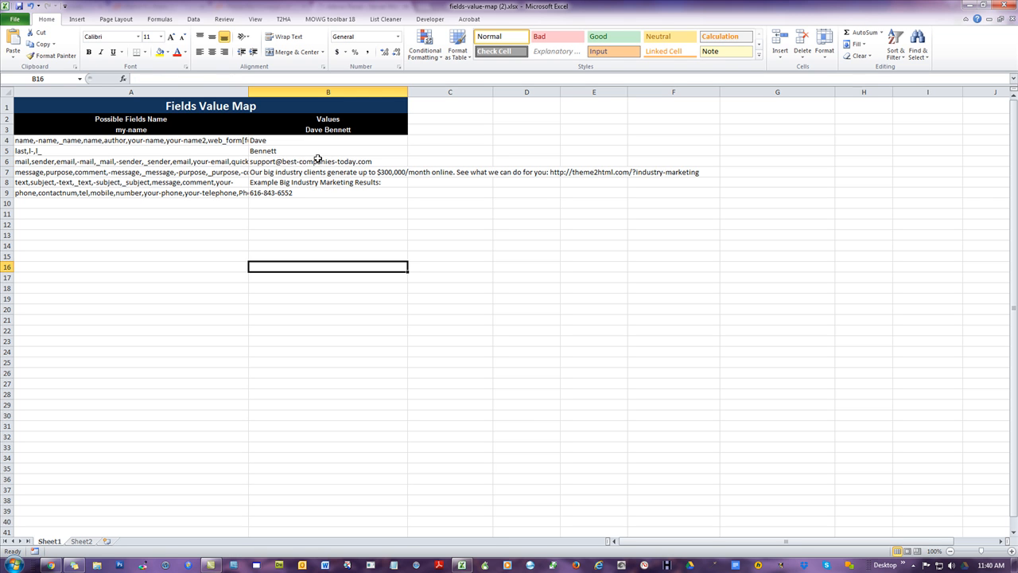
{"action": "left_click", "coordinate": [318, 161]}
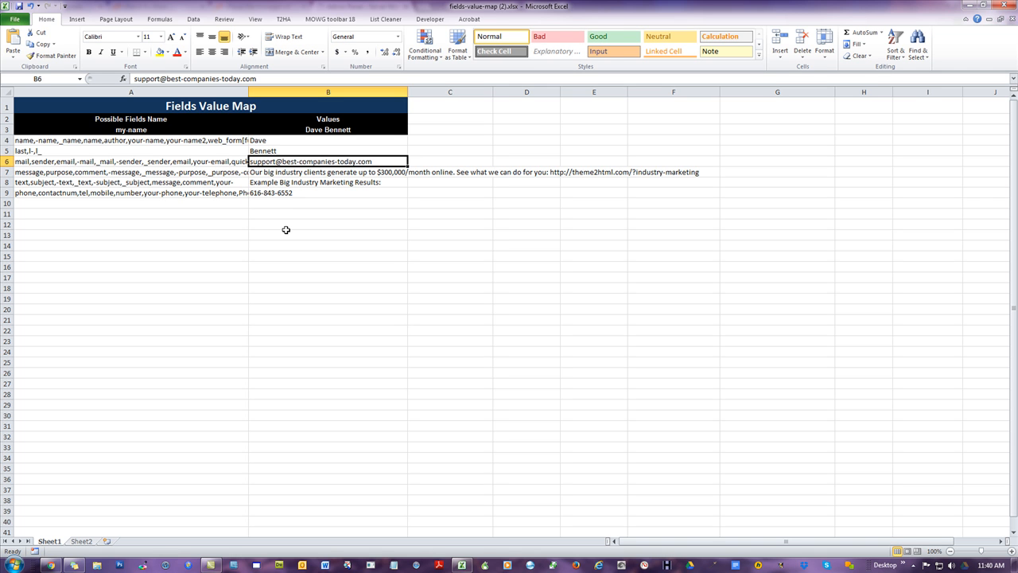
{"action": "left_click", "coordinate": [323, 168]}
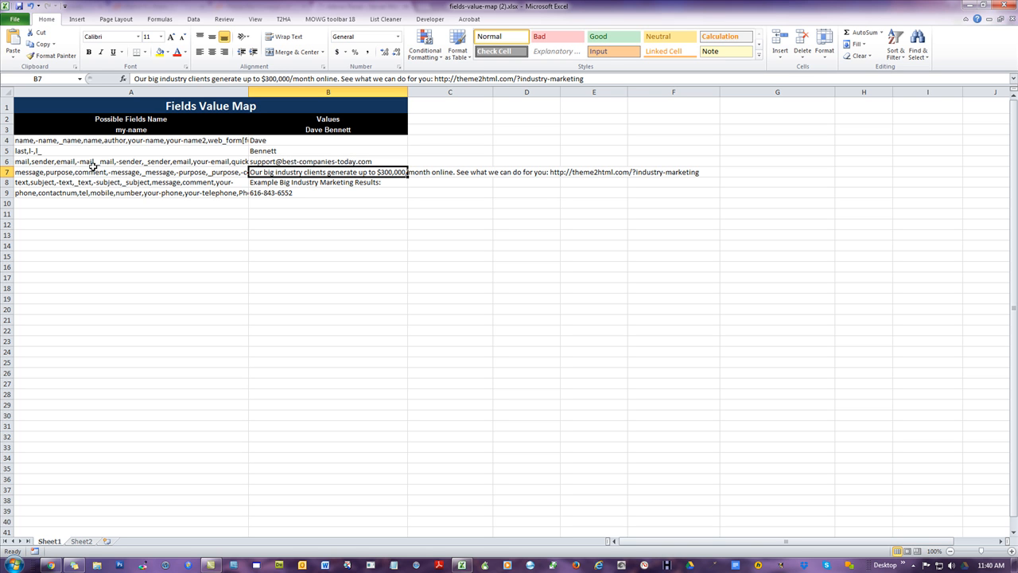
{"action": "left_click", "coordinate": [281, 188]}
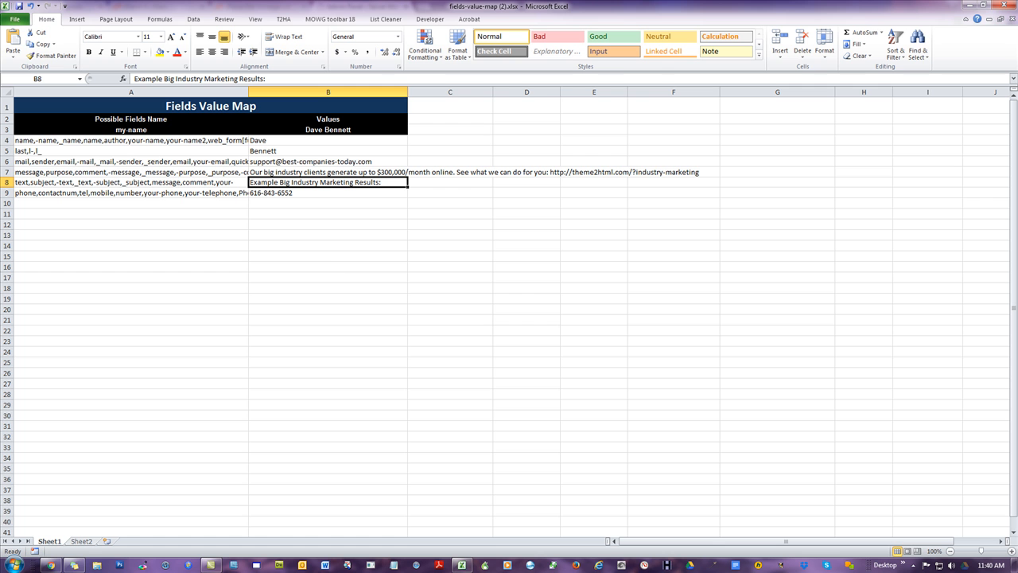
- Save the changes to fields-value-map (2).xlsx while closing Excel, and move its file icon on the desktop
{"action": "key", "text": "alt+F4"}
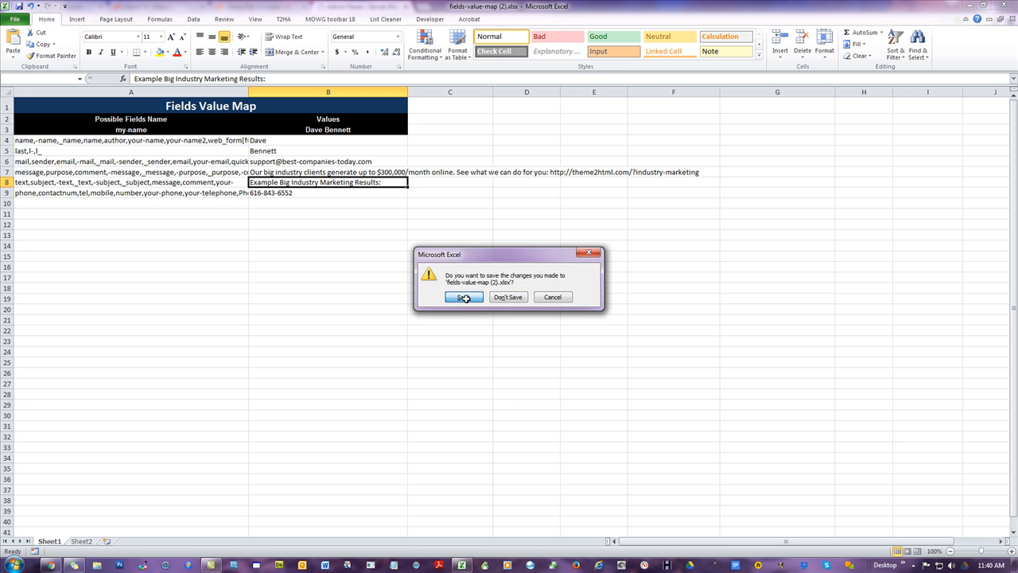
{"action": "left_click", "coordinate": [464, 296]}
{"action": "left_click_drag", "start_coordinate": [520, 5], "coordinate": [892, 27]}
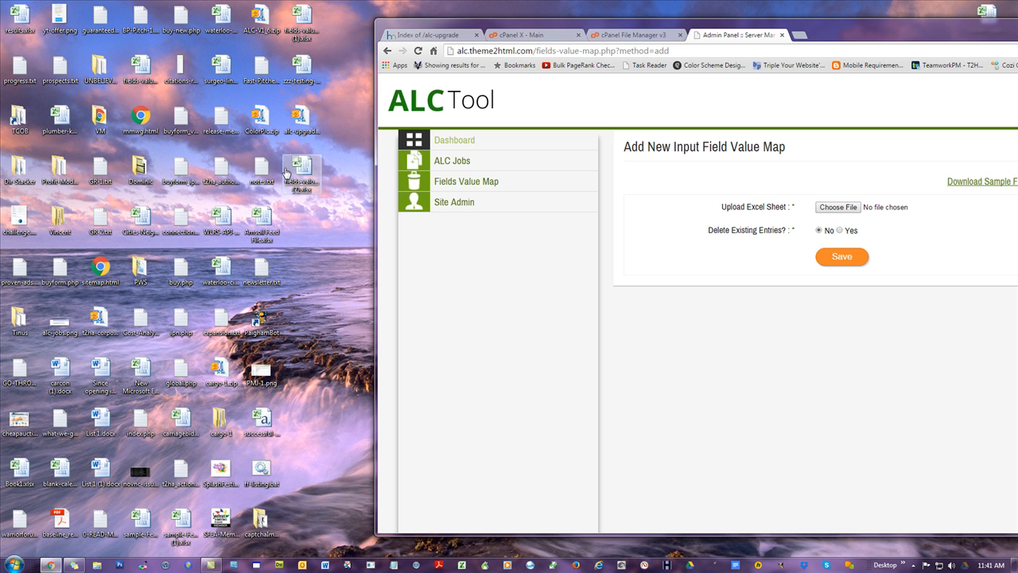
{"action": "left_click_drag", "start_coordinate": [300, 170], "coordinate": [279, 217]}
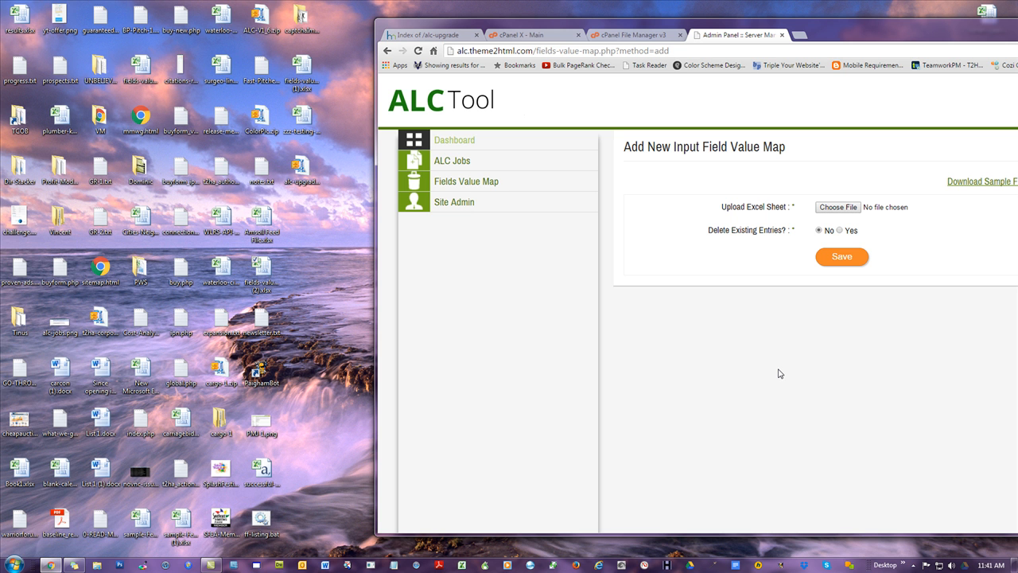
- Open Fields Value Map and scroll through the existing field names and values in the browser
{"action": "left_click", "coordinate": [463, 182]}
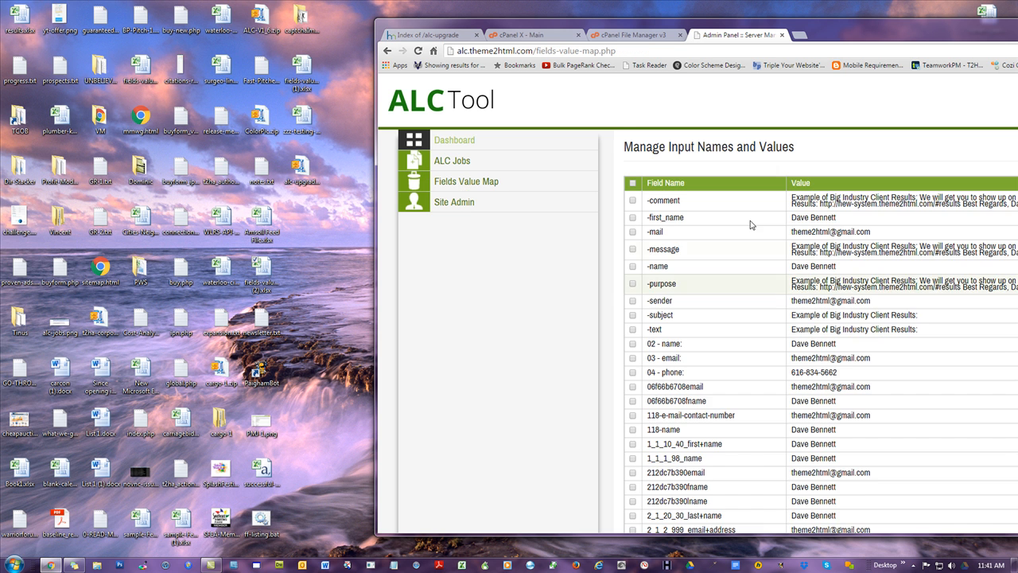
{"action": "scroll", "coordinate": [750, 225], "scroll_direction": "down", "scroll_amount": 15}
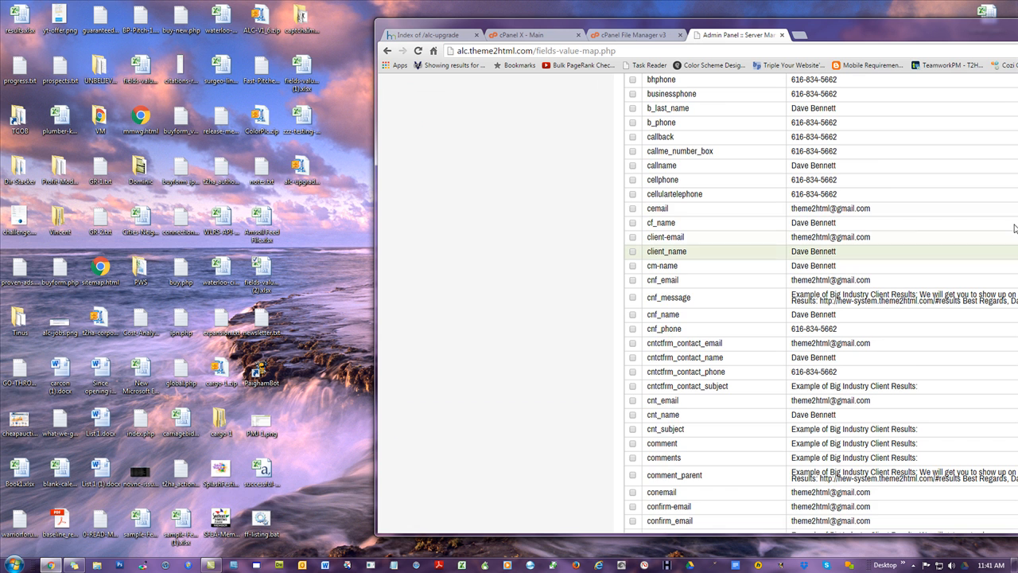
{"action": "scroll", "coordinate": [884, 493], "scroll_direction": "down", "scroll_amount": 10}
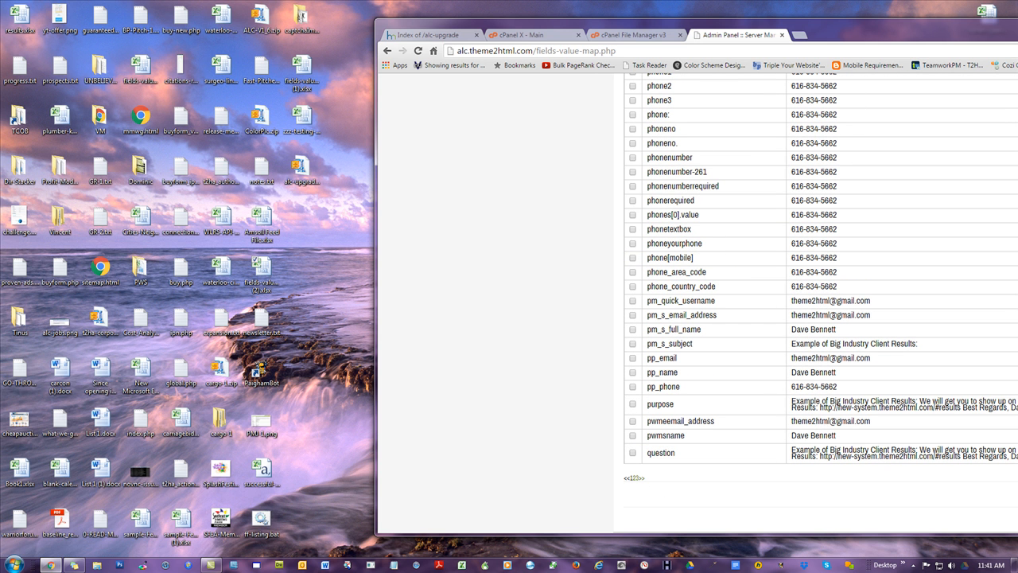
{"action": "scroll", "coordinate": [485, 166], "scroll_direction": "up", "scroll_amount": 20}
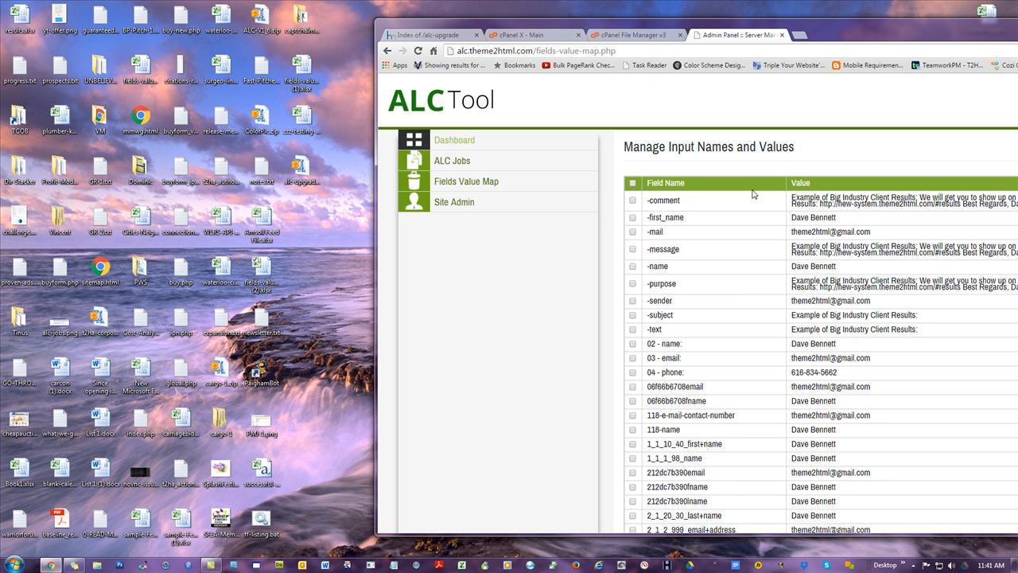
{"action": "left_click", "coordinate": [480, 183]}
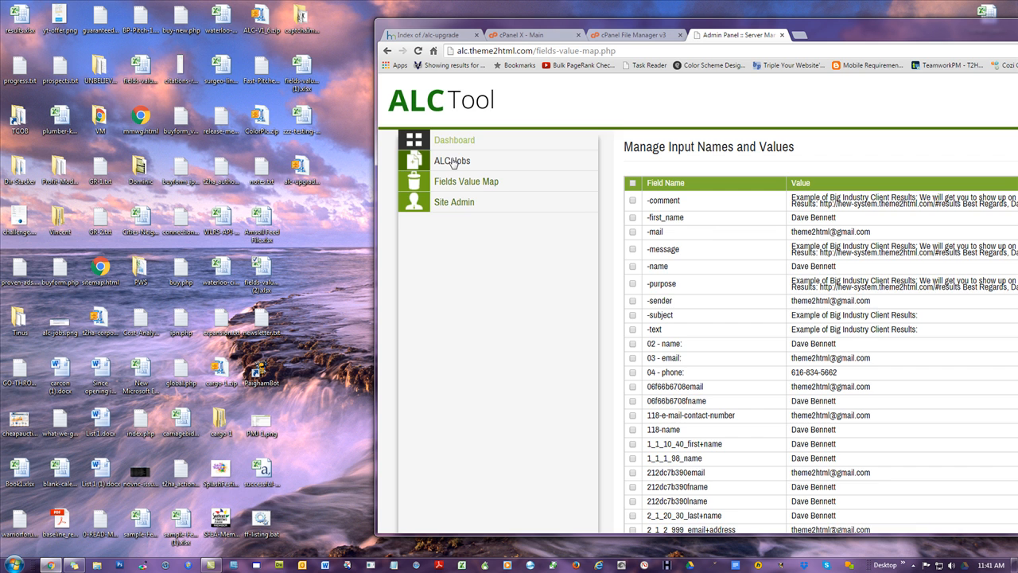
{"action": "scroll", "coordinate": [731, 286], "scroll_direction": "down", "scroll_amount": 5}
{"action": "scroll", "coordinate": [728, 288], "scroll_direction": "down", "scroll_amount": 3}
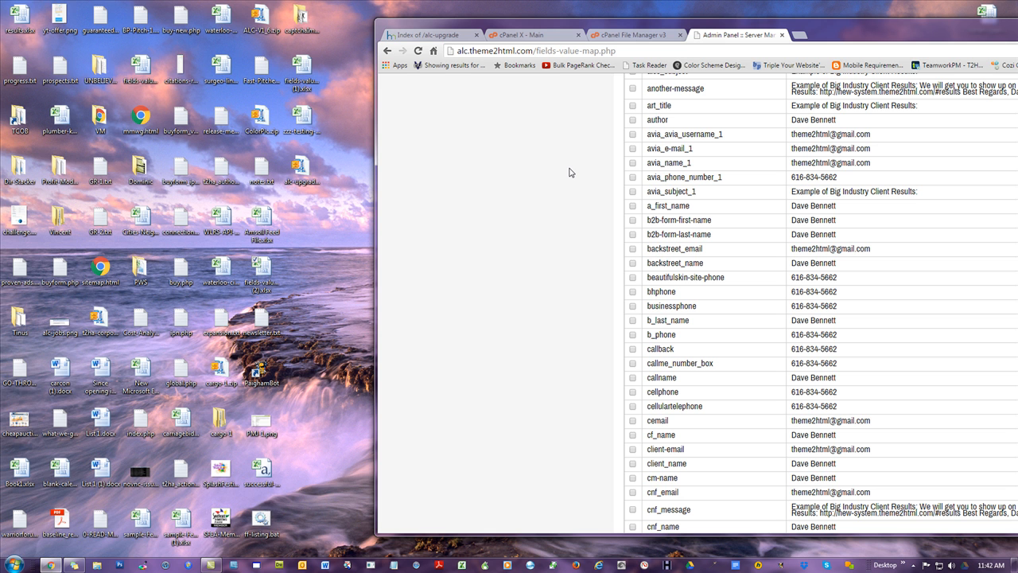
{"action": "scroll", "coordinate": [699, 242], "scroll_direction": "down", "scroll_amount": 2}
{"action": "scroll", "coordinate": [700, 248], "scroll_direction": "down", "scroll_amount": 5}
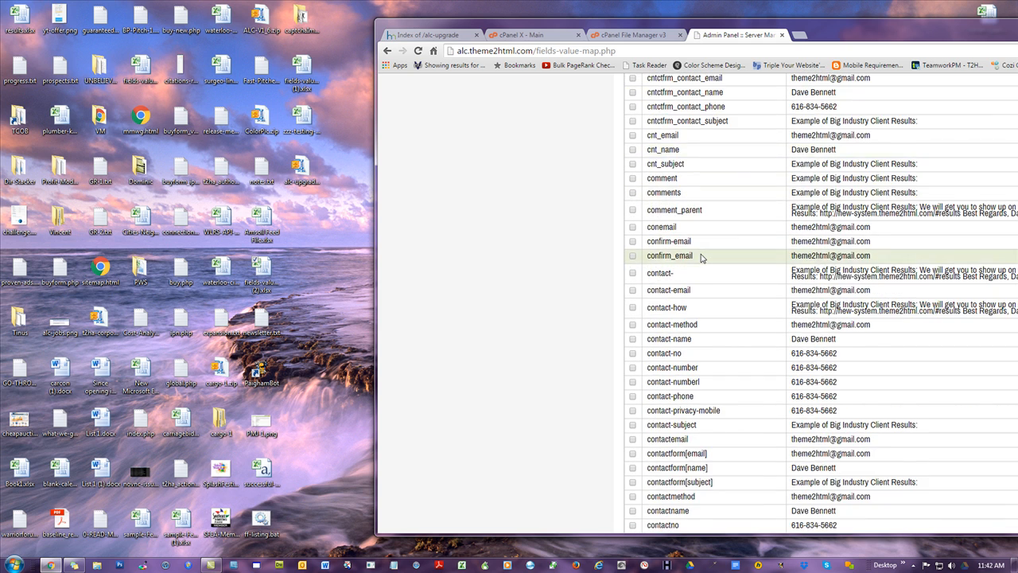
{"action": "scroll", "coordinate": [702, 255], "scroll_direction": "down", "scroll_amount": 5}
{"action": "scroll", "coordinate": [700, 259], "scroll_direction": "down", "scroll_amount": 3}
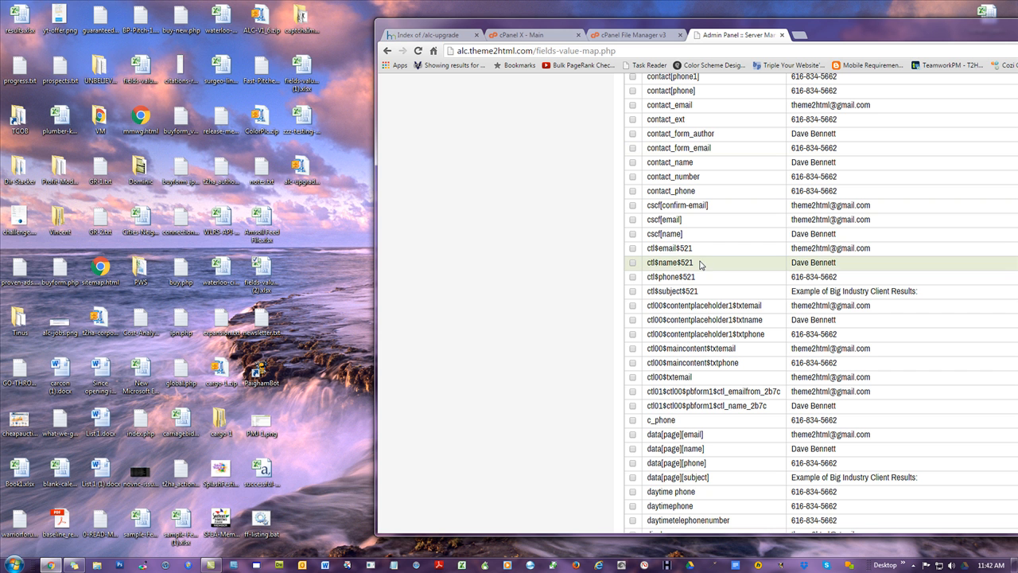
{"action": "scroll", "coordinate": [709, 270], "scroll_direction": "up", "scroll_amount": 10}
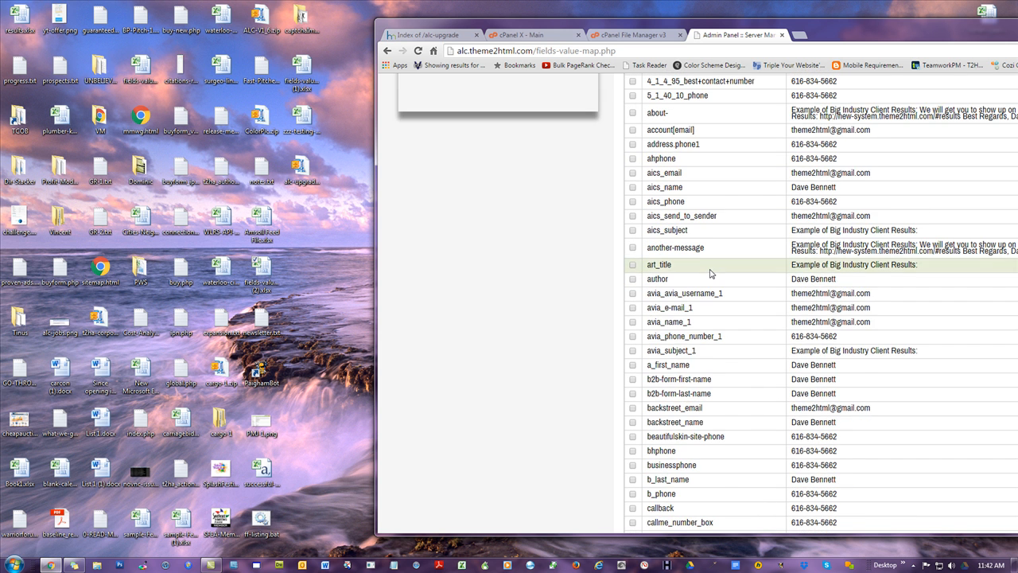
{"action": "scroll", "coordinate": [710, 274], "scroll_direction": "up", "scroll_amount": 5}
{"action": "double_click", "coordinate": [888, 24]}
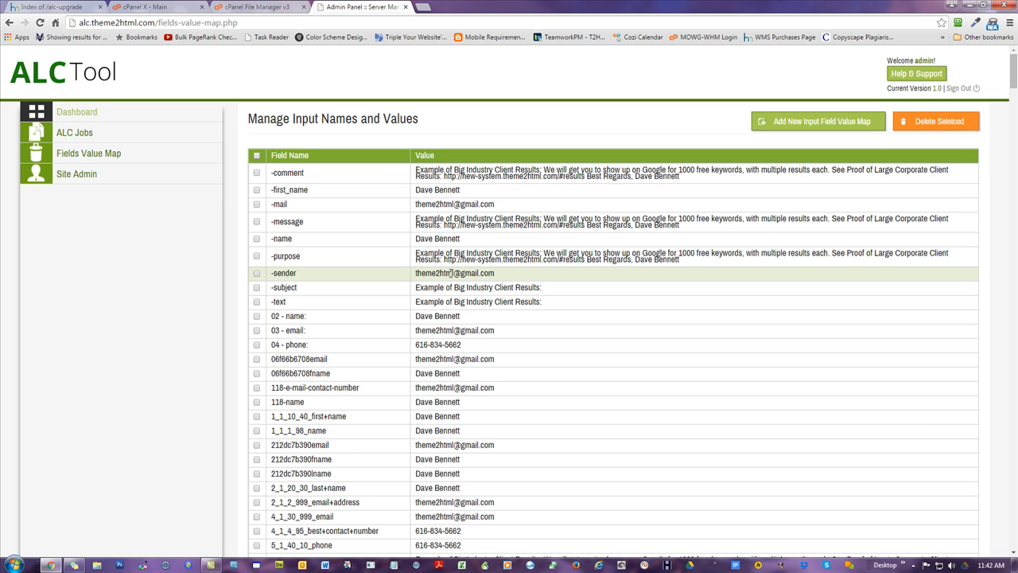
{"action": "scroll", "coordinate": [443, 286], "scroll_direction": "down", "scroll_amount": 1}
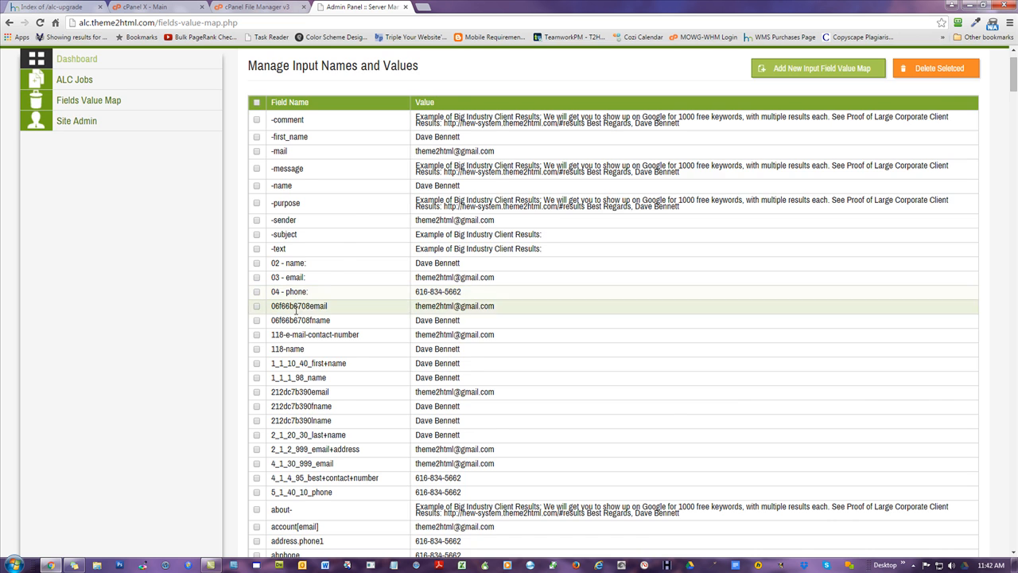
{"action": "scroll", "coordinate": [296, 308], "scroll_direction": "down", "scroll_amount": 2}
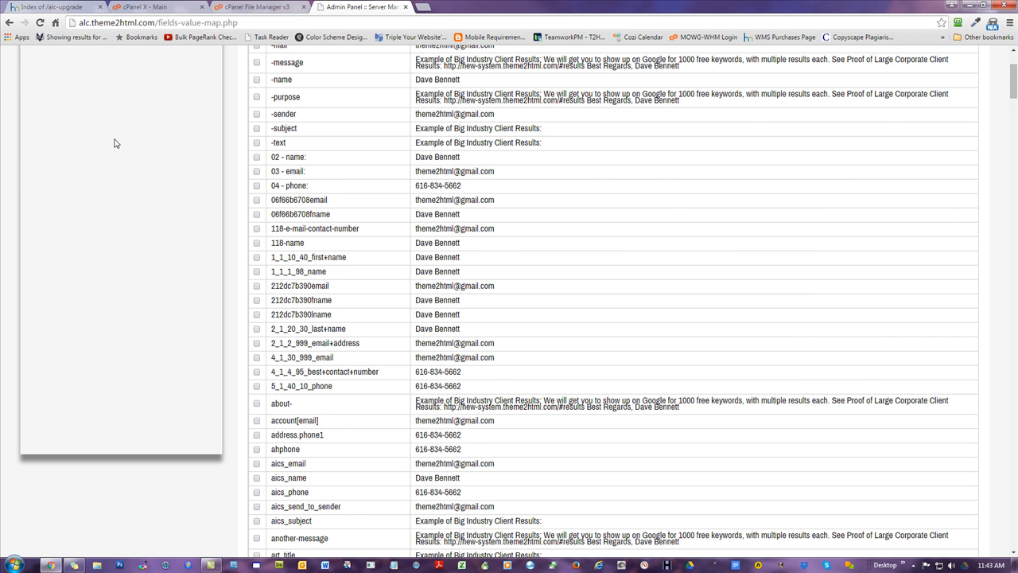
{"action": "scroll", "coordinate": [114, 143], "scroll_direction": "up", "scroll_amount": 3}
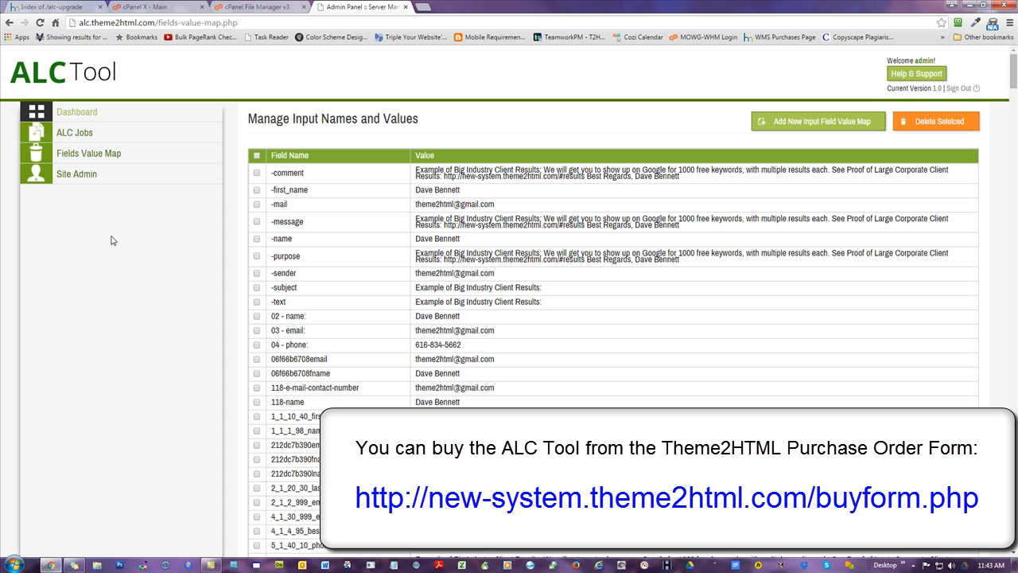
- Open the Add New Input Field Value Map page from Fields Value Map
{"action": "left_click", "coordinate": [75, 156]}
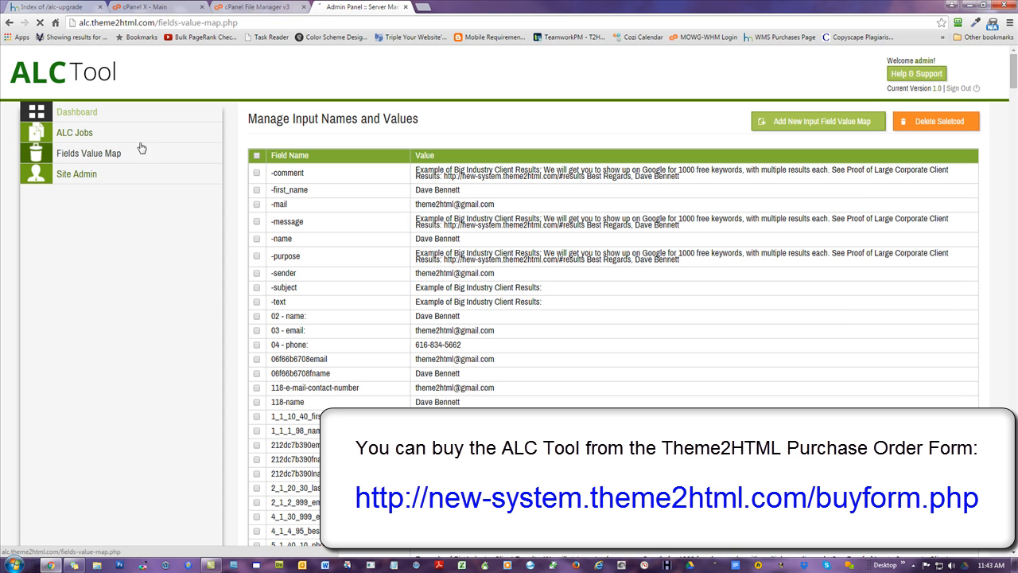
{"action": "left_click", "coordinate": [816, 121]}
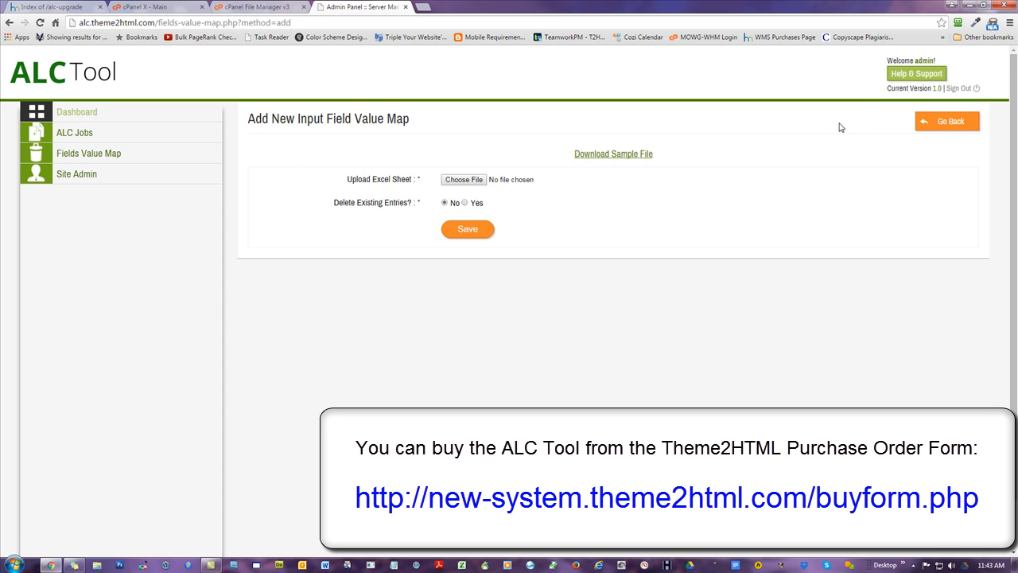
- Download the sample Excel file and return to the Fields Value Map list
{"action": "left_click", "coordinate": [626, 161]}
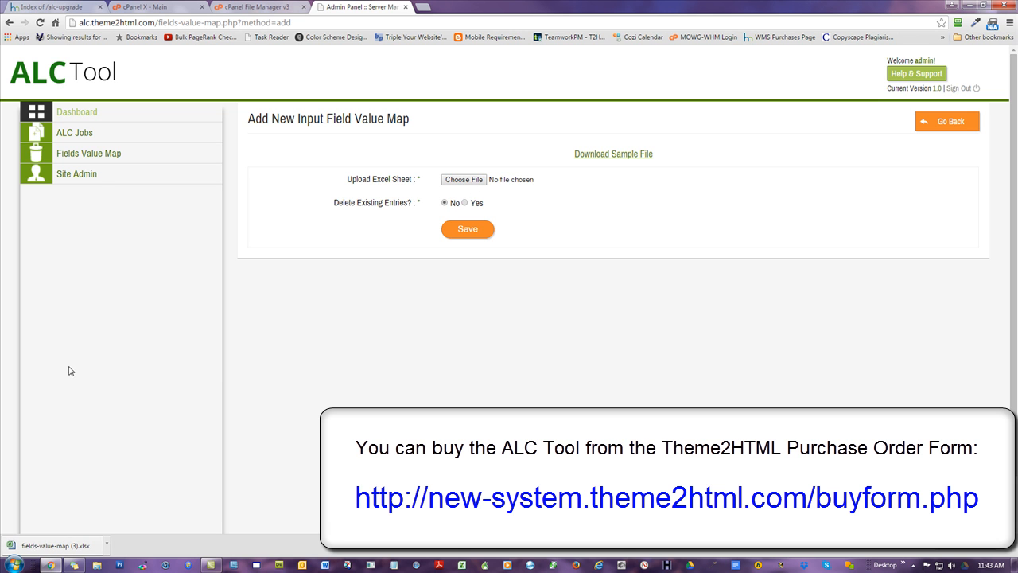
{"action": "left_click", "coordinate": [109, 153]}
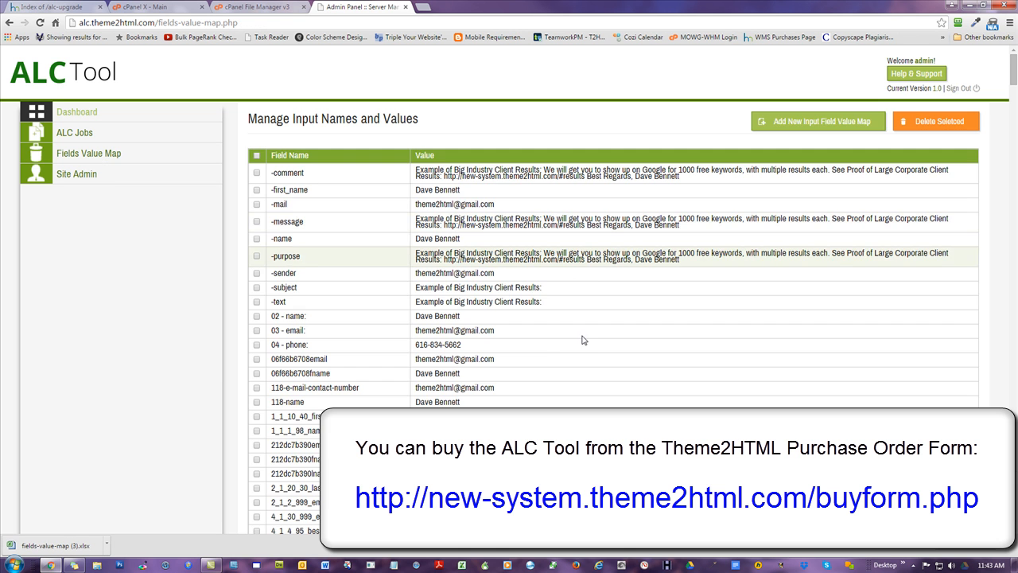
- Scroll through the existing field names and their values in the Fields Value Map list
{"action": "scroll", "coordinate": [589, 311], "scroll_direction": "down", "scroll_amount": 15}
{"action": "scroll", "coordinate": [327, 350], "scroll_direction": "up", "scroll_amount": 15}
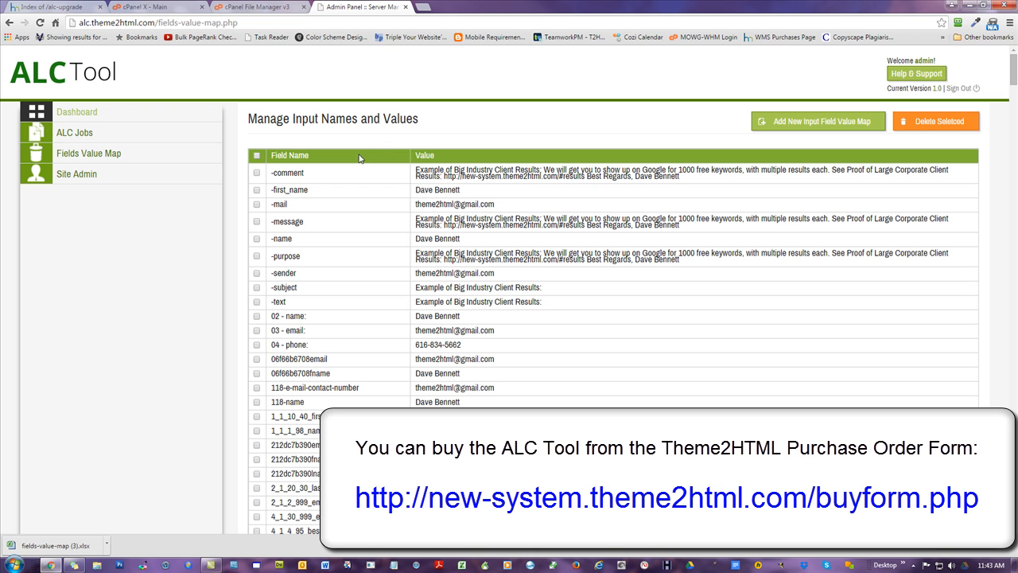
{"action": "scroll", "coordinate": [352, 345], "scroll_direction": "down", "scroll_amount": 10}
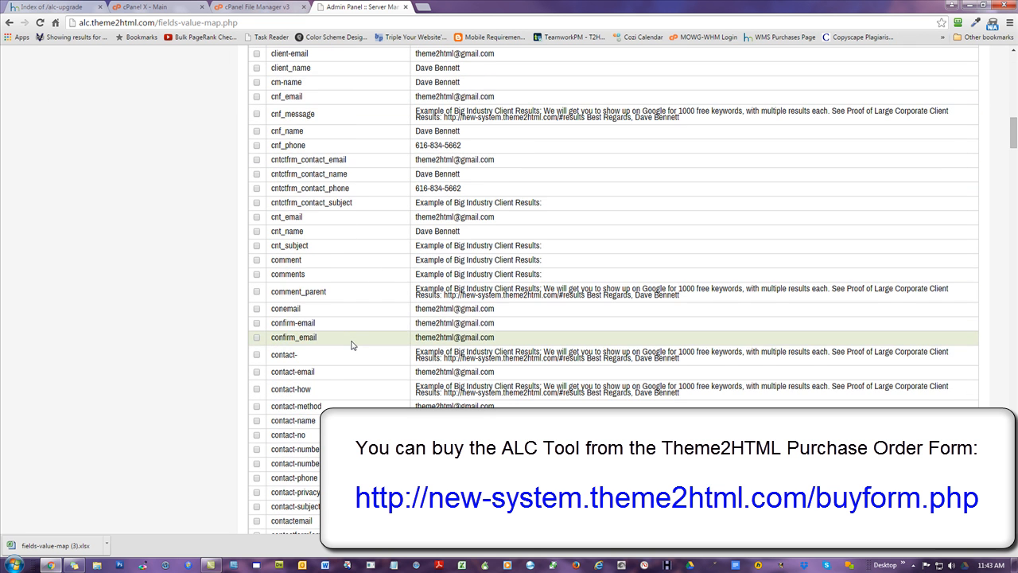
{"action": "scroll", "coordinate": [353, 344], "scroll_direction": "down", "scroll_amount": 4}
{"action": "scroll", "coordinate": [353, 344], "scroll_direction": "down", "scroll_amount": 3}
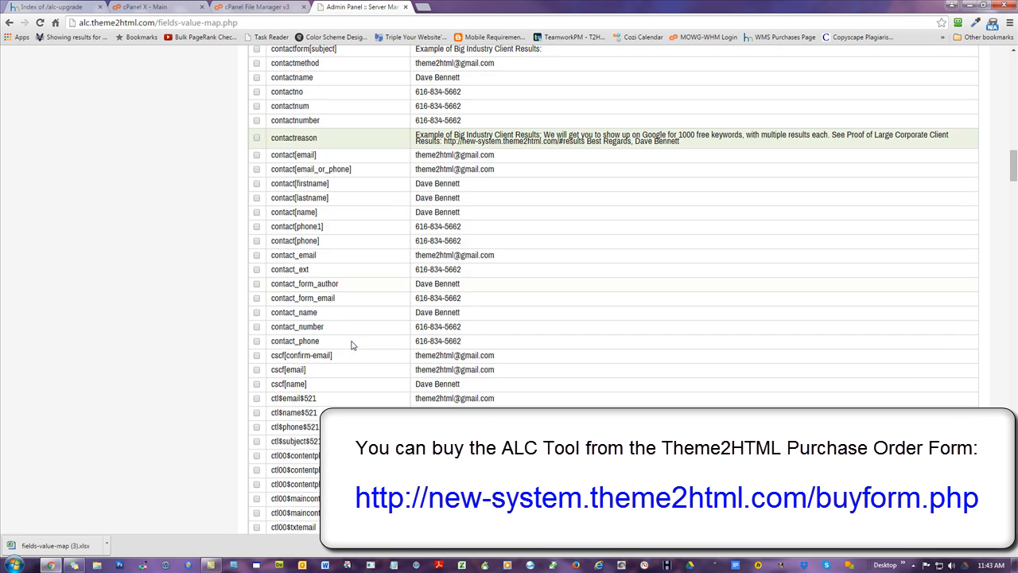
{"action": "key", "text": "Home"}
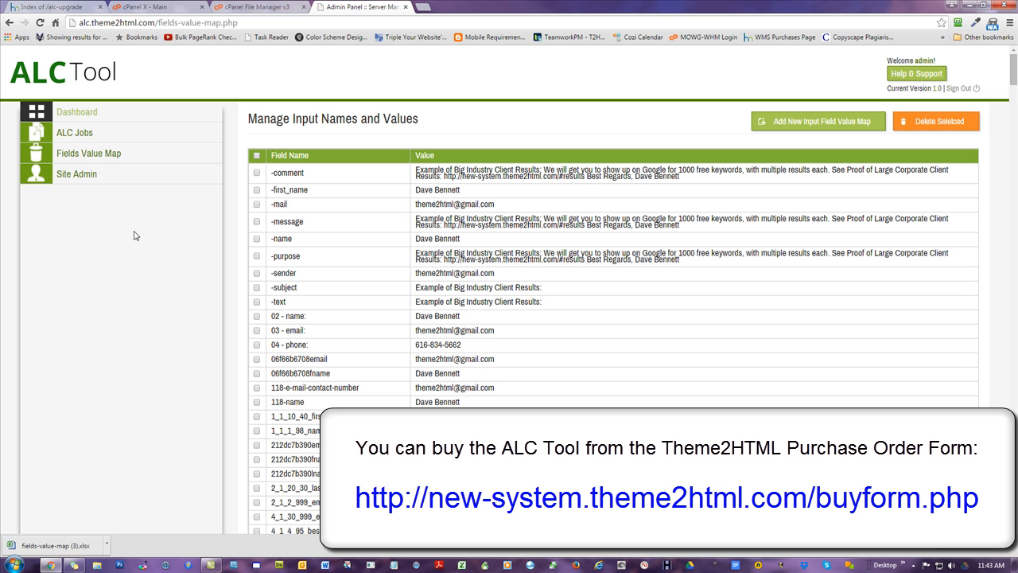
{"action": "scroll", "coordinate": [227, 316], "scroll_direction": "down", "scroll_amount": 10}
{"action": "scroll", "coordinate": [227, 316], "scroll_direction": "up", "scroll_amount": 10}
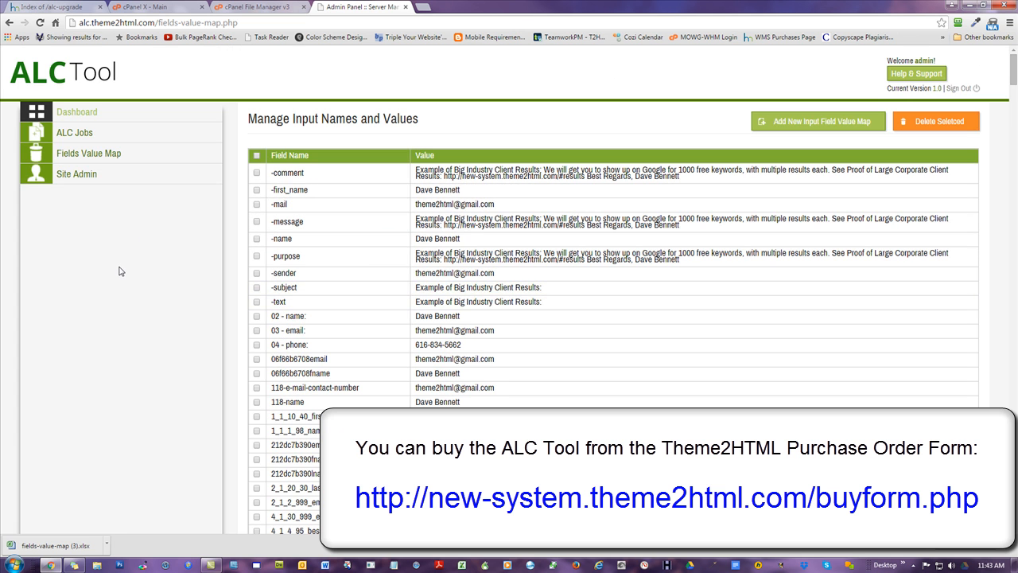